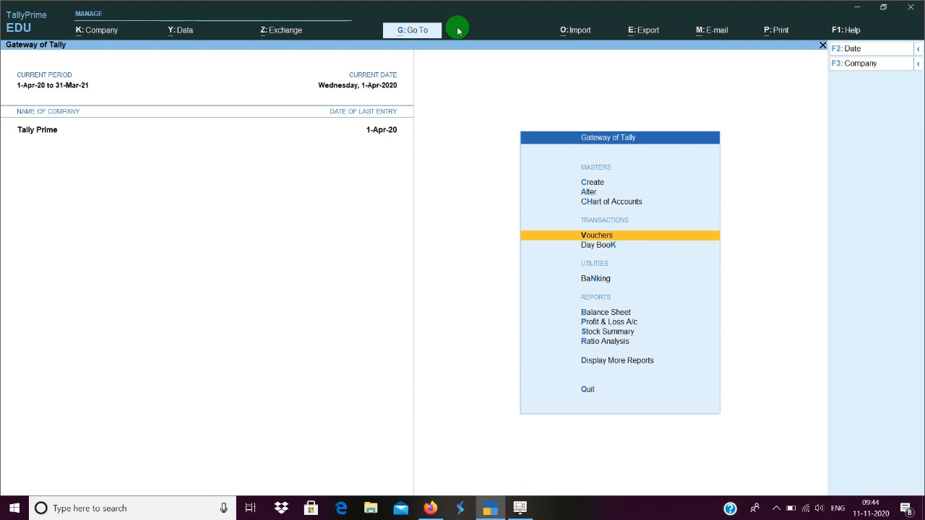
# Open purchase voucher entry and check which voucher types are grouped under Purchase, Journal and Receipt.
pyautogui.press('Return')
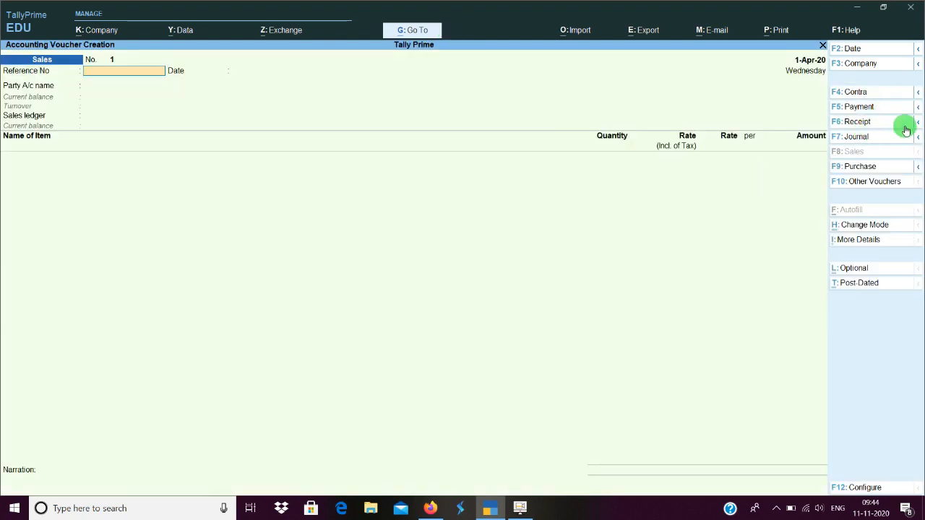
pyautogui.click(899, 170)
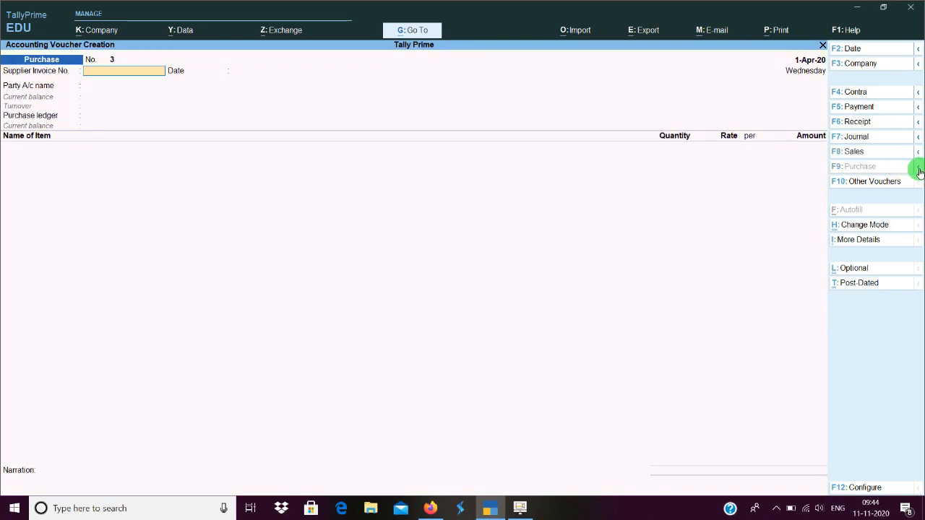
pyautogui.click(921, 170)
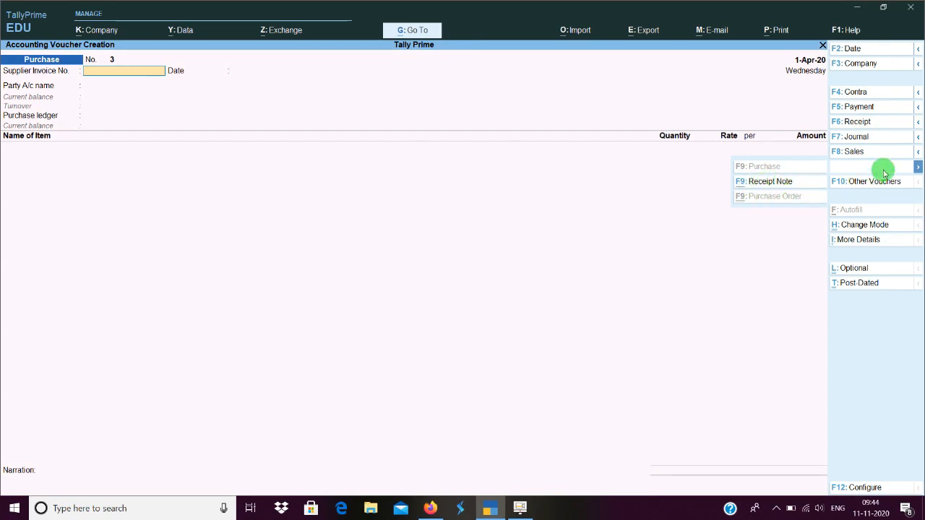
pyautogui.click(919, 139)
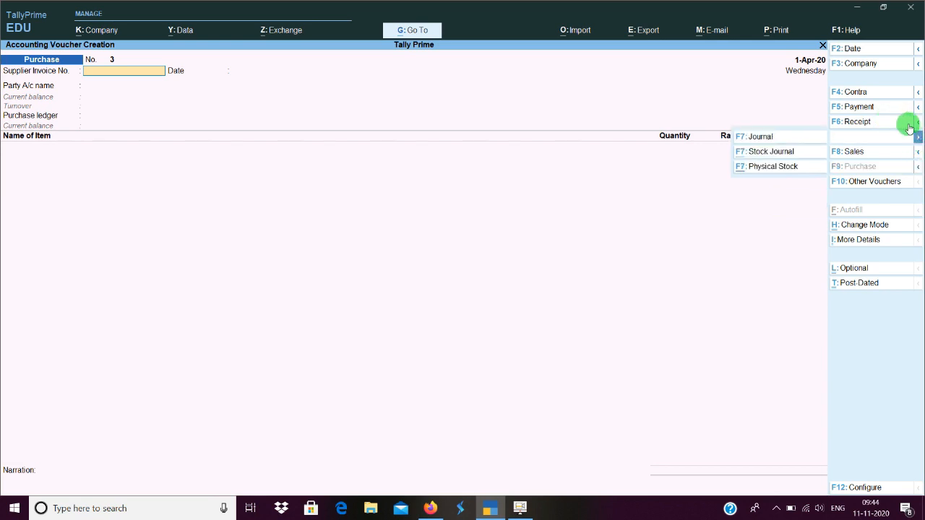
pyautogui.click(918, 123)
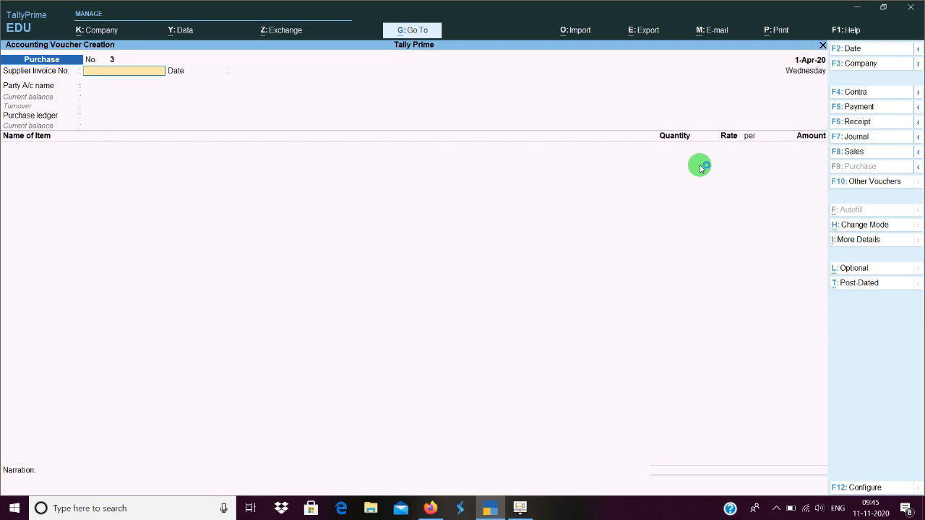
pyautogui.press('Escape')
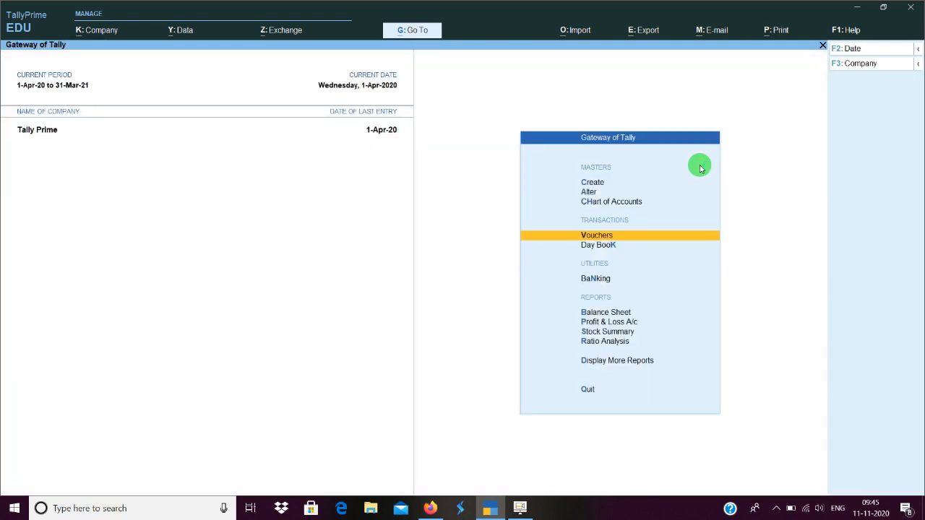
# Alter the Credit Note voucher type, setting its activation to Yes, and save it.
pyautogui.press('a')
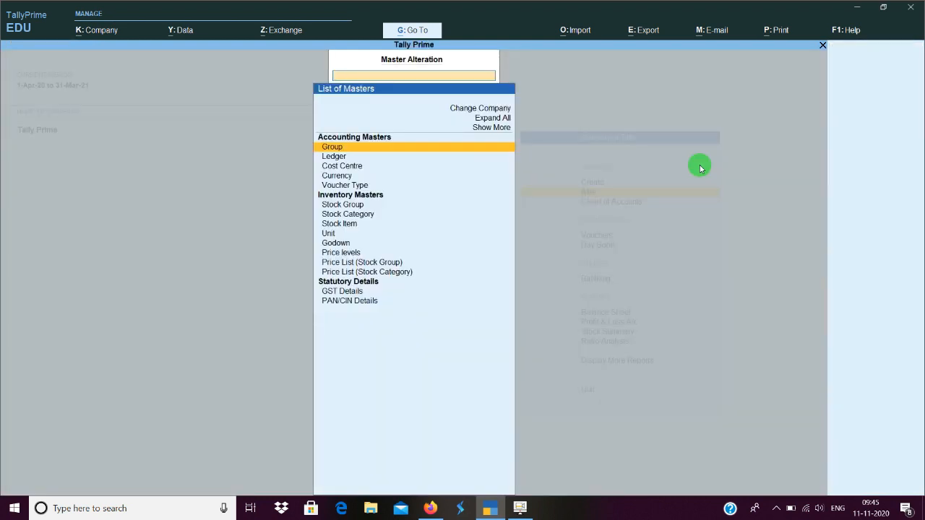
pyautogui.press('Down')
pyautogui.press('Down')
pyautogui.press('Down')
pyautogui.press('Down')
pyautogui.press('Return')
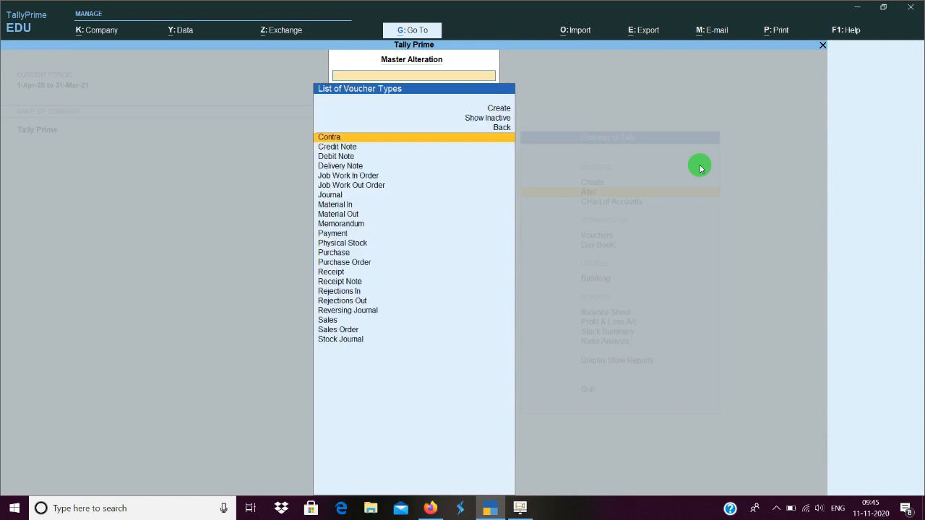
pyautogui.press('Down')
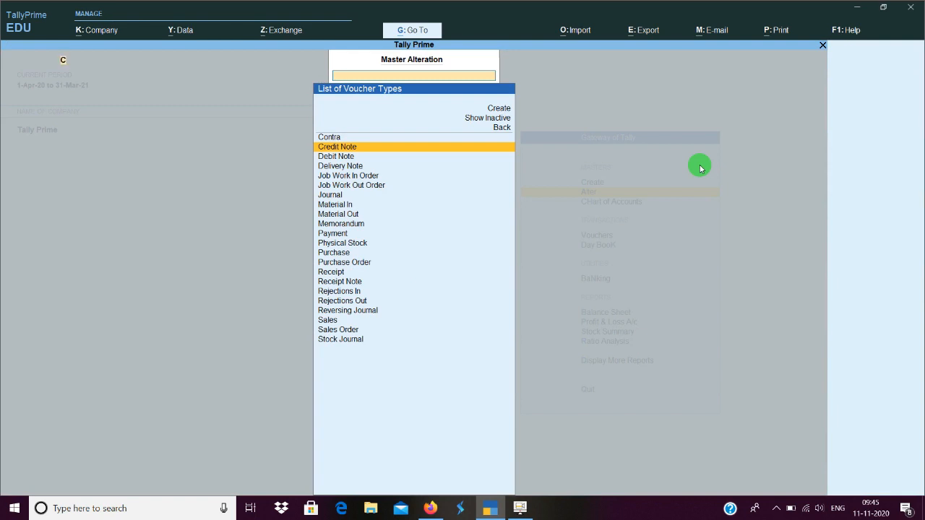
pyautogui.press('Return')
pyautogui.press('Return')
pyautogui.press('Return')
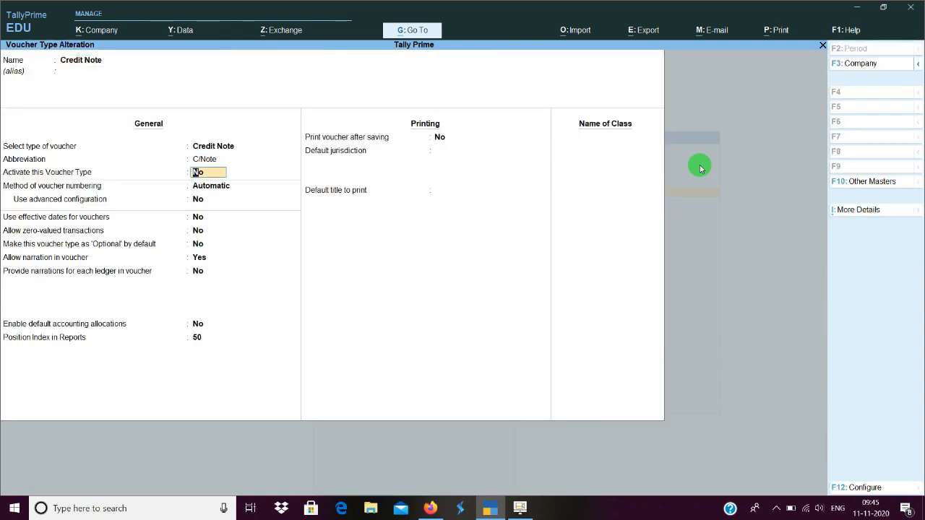
pyautogui.write('y')
pyautogui.press('Return')
pyautogui.hotkey('ctrl', 'a')
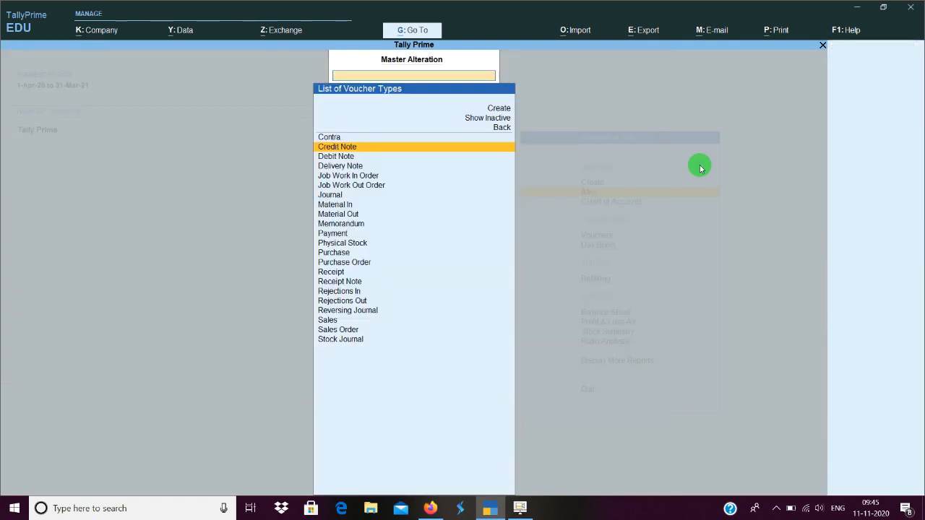
pyautogui.press('Escape')
pyautogui.press('Escape')
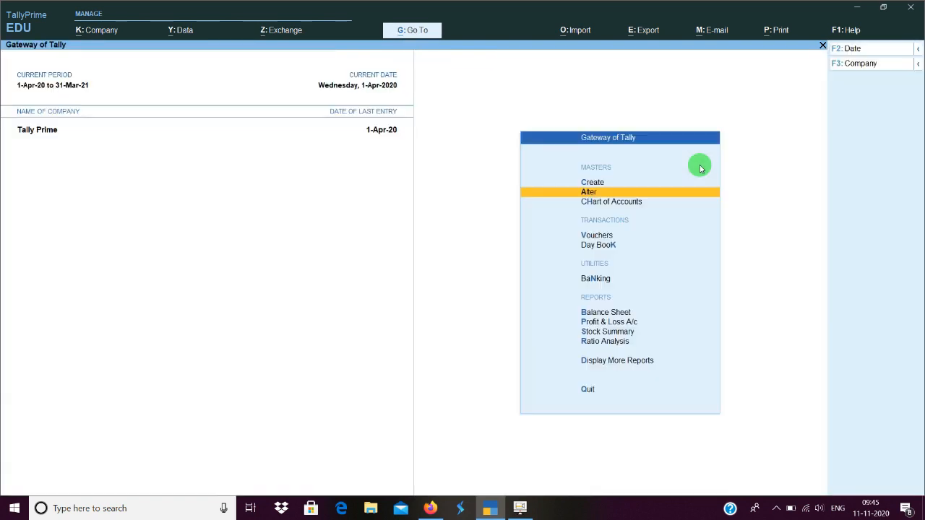
# Open voucher entry and check whether Credit Note is offered among the Receipt voucher types.
pyautogui.press('v')
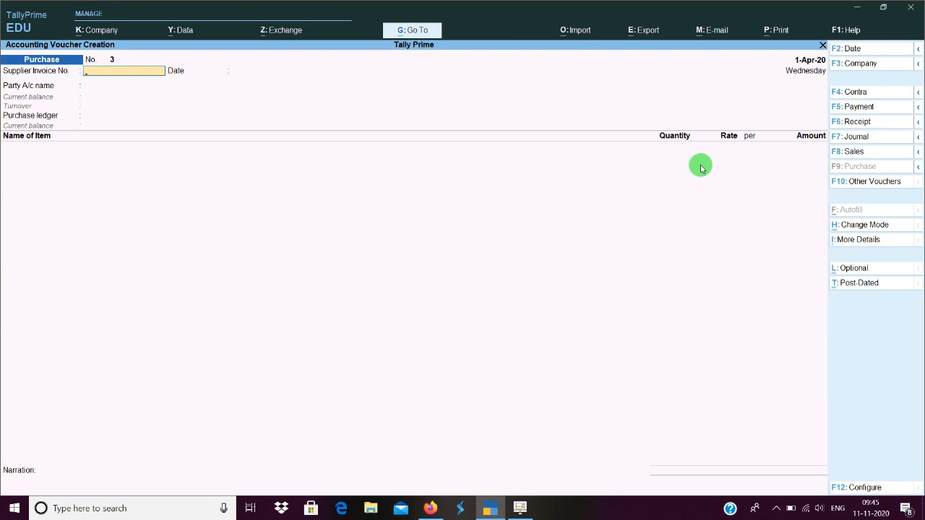
pyautogui.click(917, 125)
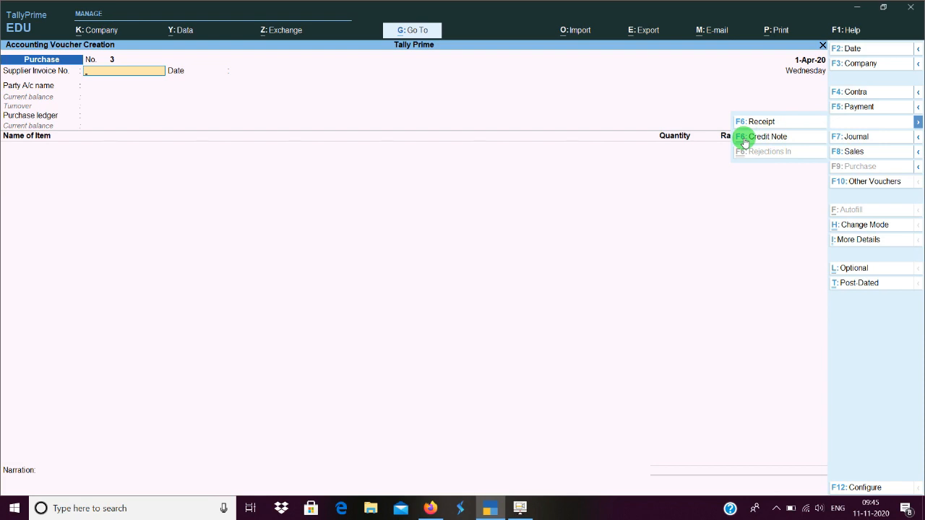
# Start a sales voucher with Cash as the party account, leaving the reference and dispatch details blank.
pyautogui.click(895, 154)
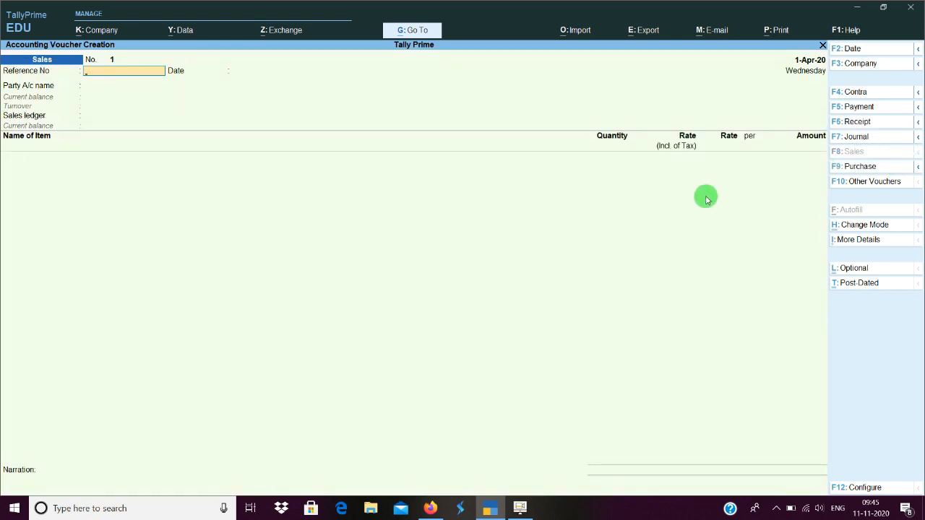
pyautogui.press('Return')
pyautogui.press('Return')
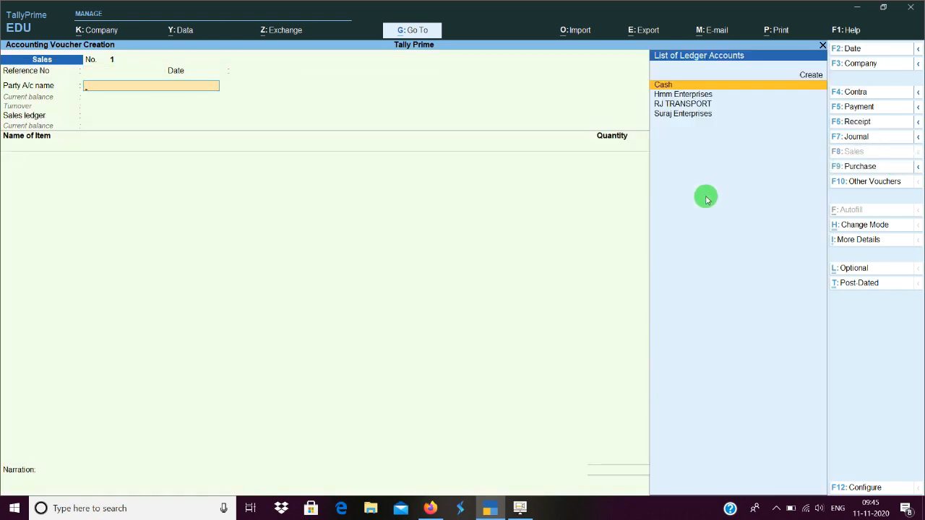
pyautogui.press('Return')
pyautogui.press('Return')
pyautogui.press('Return')
pyautogui.press('Return')
pyautogui.press('Return')
pyautogui.press('Return')
pyautogui.press('Return')
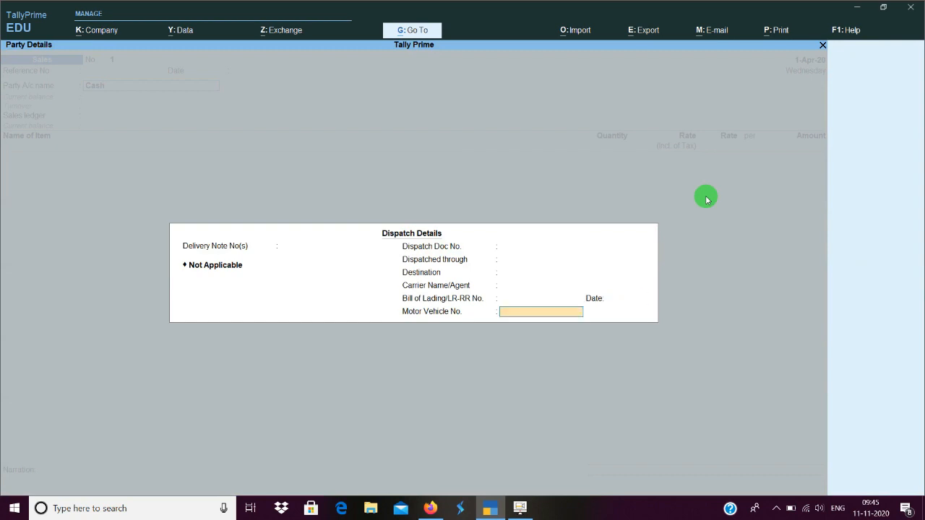
pyautogui.press('Return')
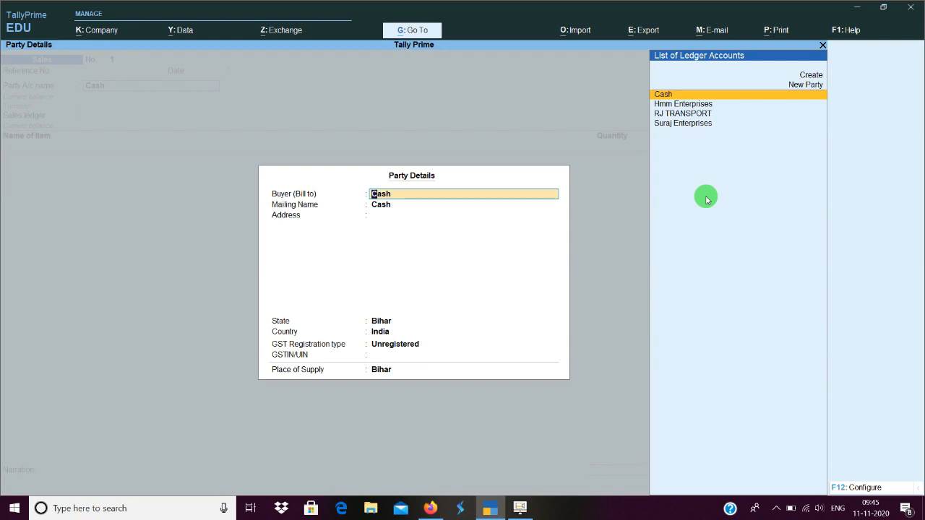
# Replace the buyer in the party details with a new party, entering the customer's name.
pyautogui.write('R')
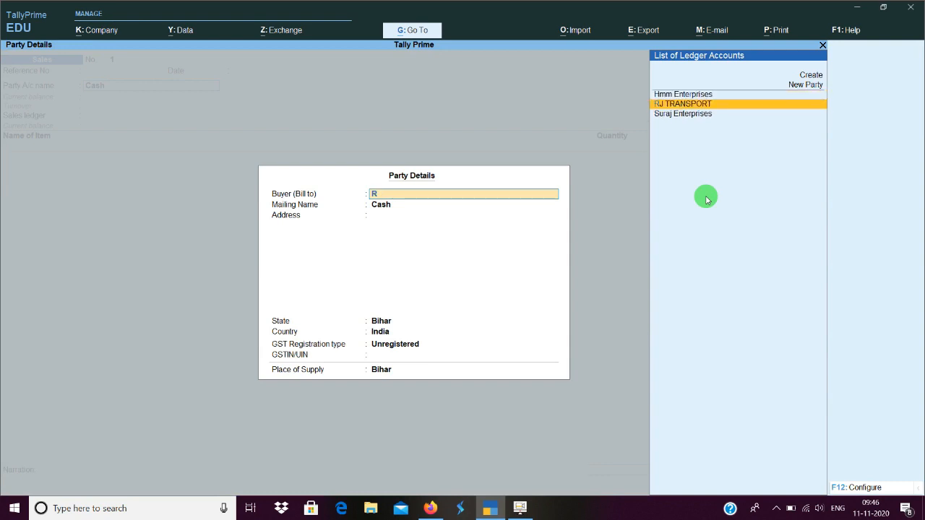
pyautogui.write('ajat')
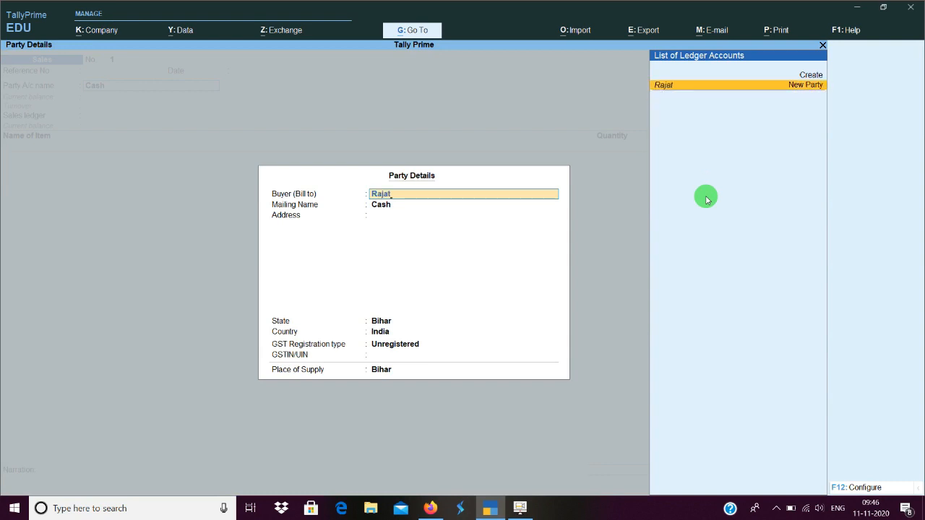
pyautogui.press('Return')
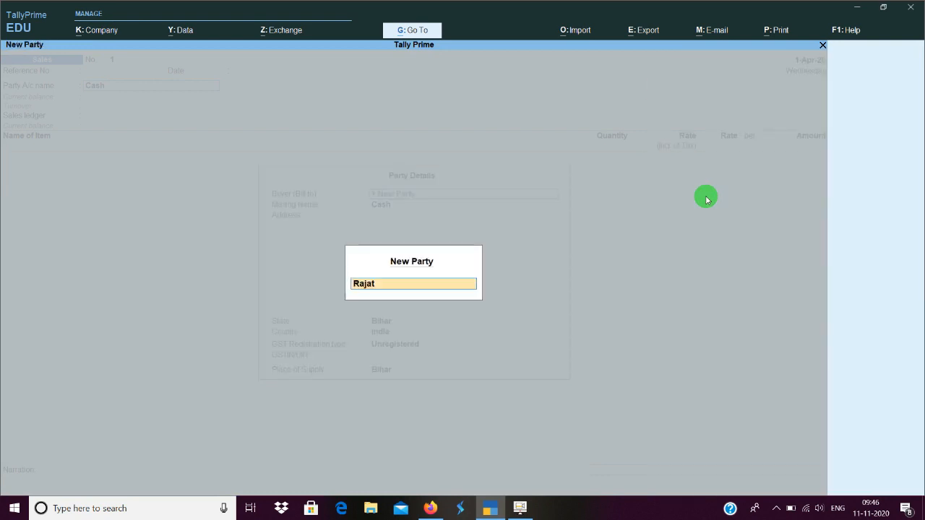
pyautogui.press('Return')
pyautogui.press('Return')
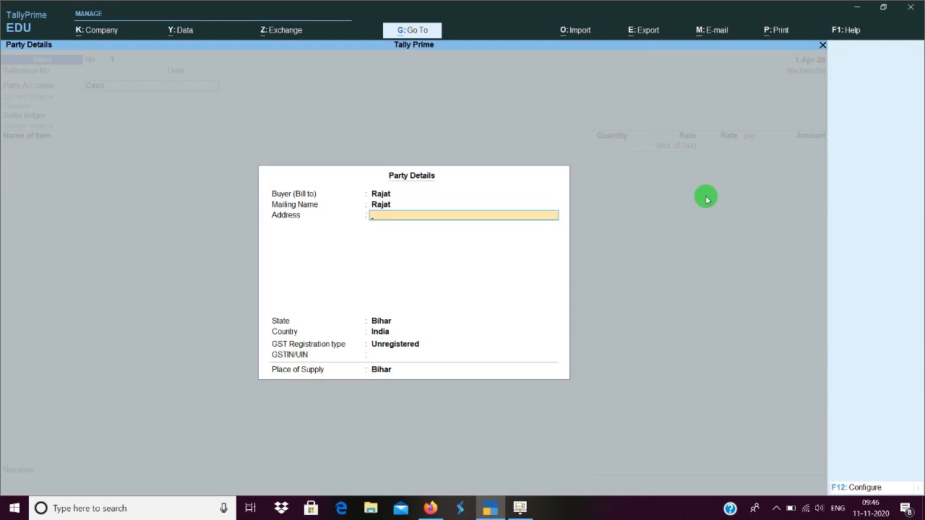
# Enter the buyer's address and accept Bihar, India, Unregistered and Bihar as place of supply to complete the party details.
pyautogui.write('Mgfghj')
pyautogui.press('Return')
pyautogui.press('Return')
pyautogui.press('Return')
pyautogui.press('Return')
pyautogui.press('Return')
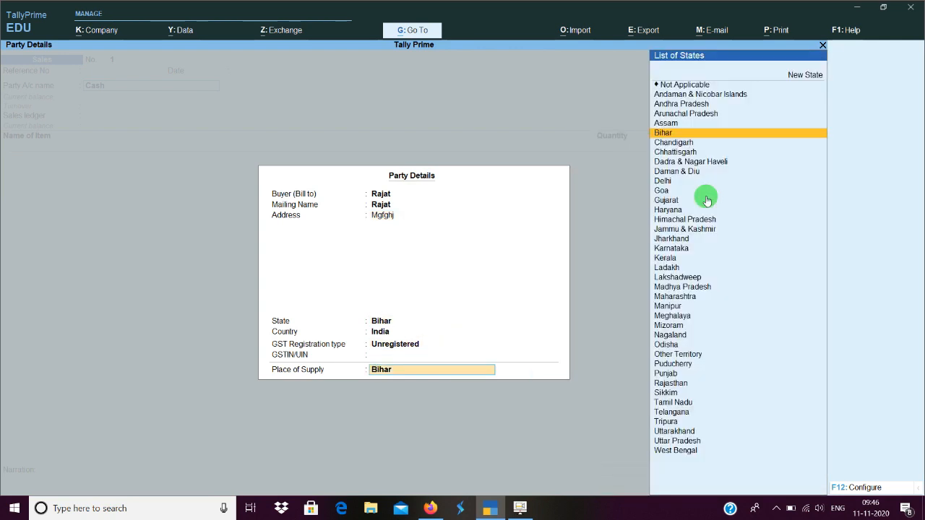
pyautogui.press('Return')
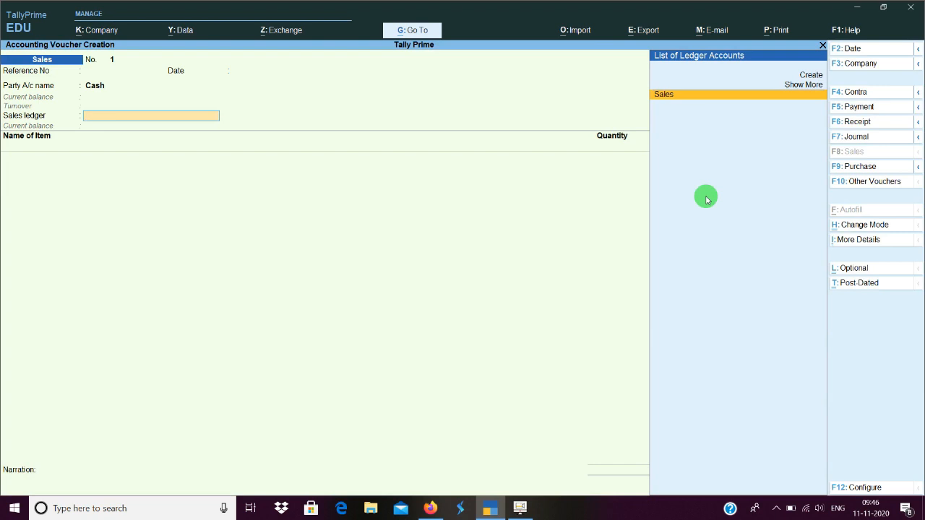
# Select the Sales ledger and add the stock item Jeans to the voucher.
pyautogui.press('Return')
pyautogui.write('Je')
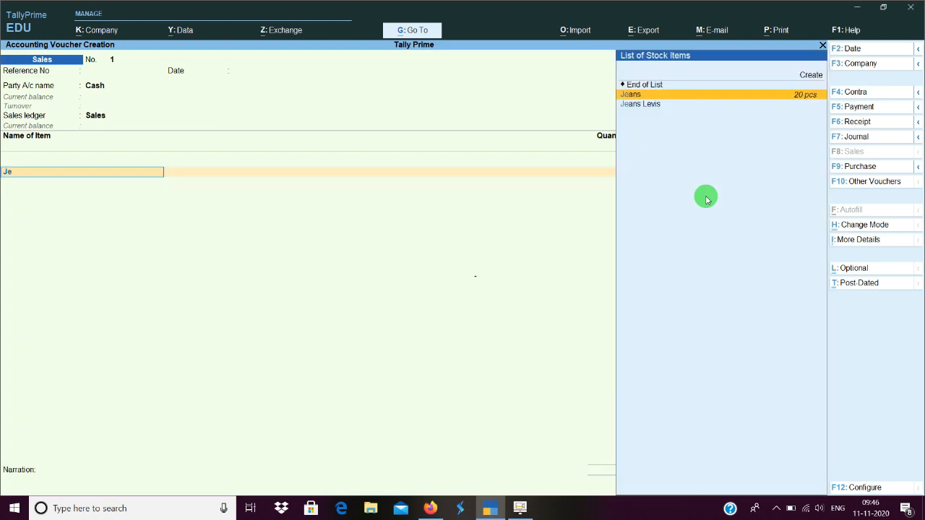
pyautogui.press('Return')
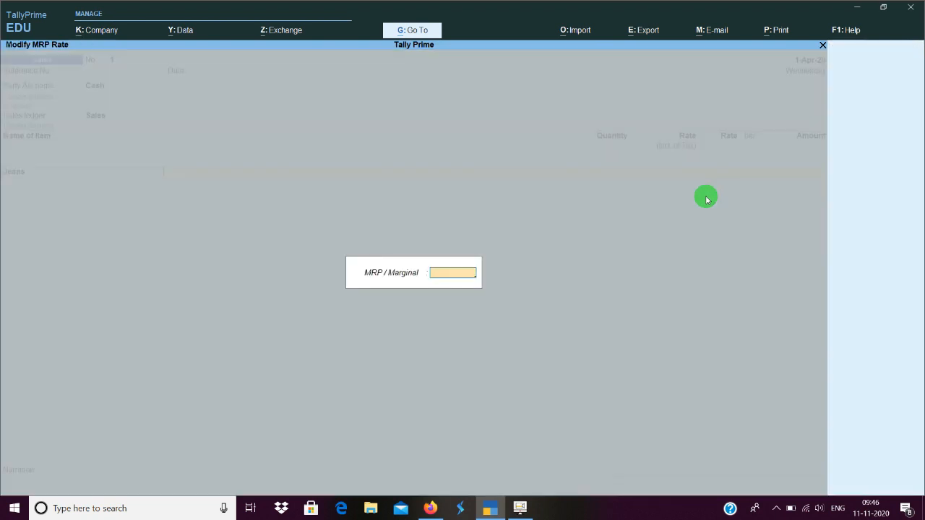
# Allocate 10 pcs of Jeans from batch 100 at a tax-inclusive rate of 100, with MRP blank and tracking Not Applicable.
pyautogui.press('Return')
pyautogui.press('Return')
pyautogui.press('Return')
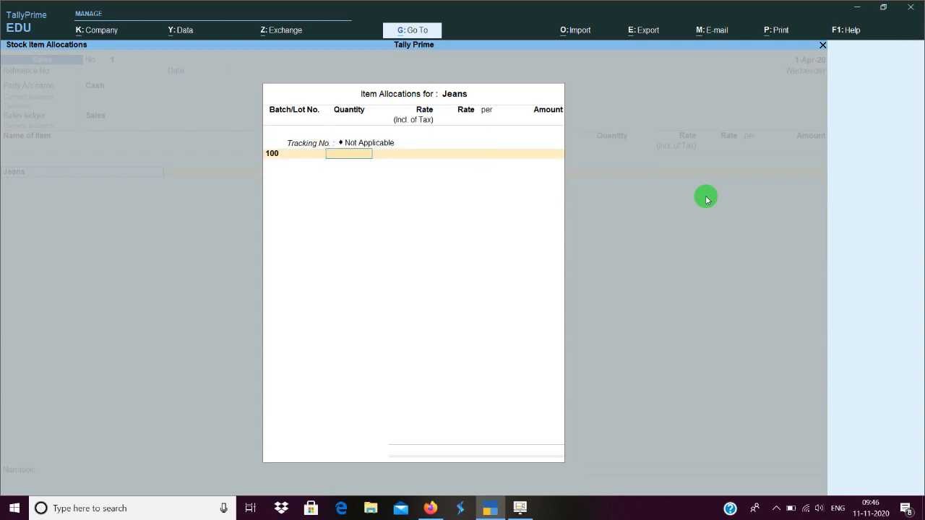
pyautogui.press('Return')
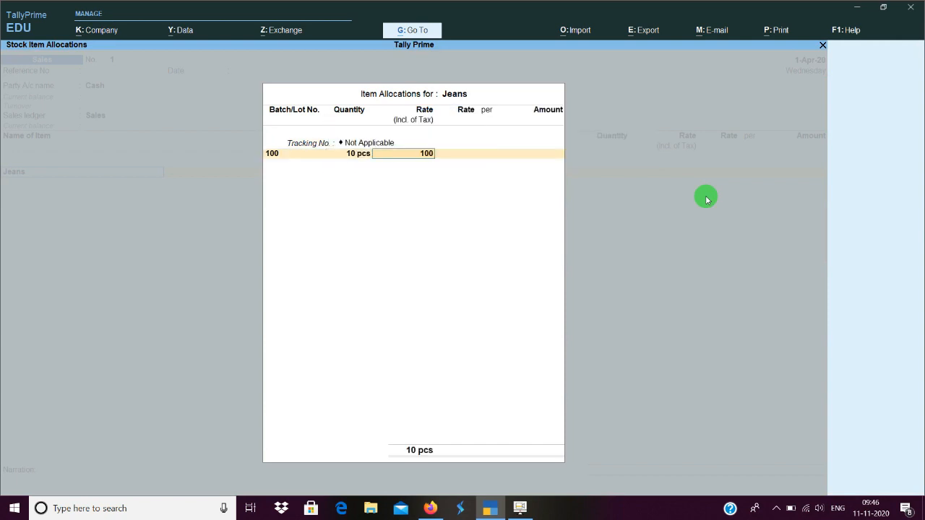
pyautogui.press('Return')
pyautogui.press('Return')
pyautogui.press('Return')
pyautogui.press('Return')
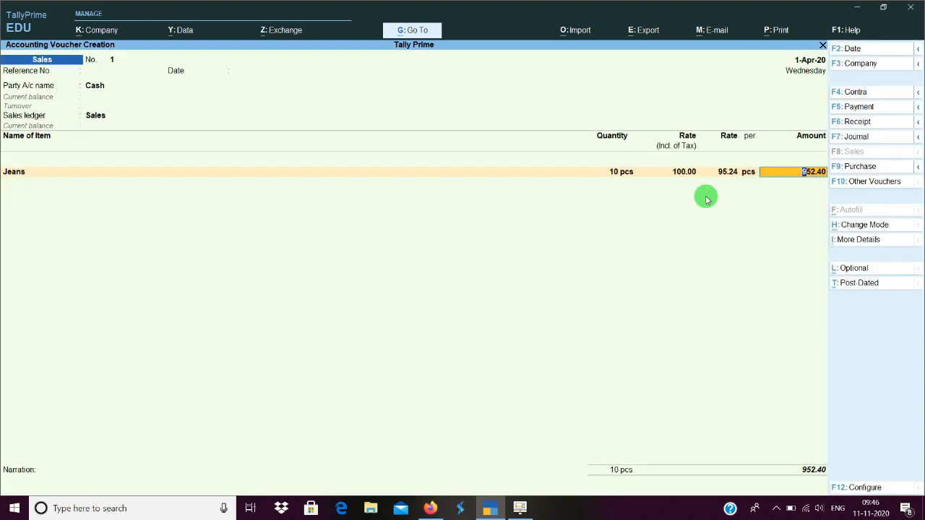
# Bring up the print settings for the current sales invoice and open their configuration.
pyautogui.hotkey('alt', 'p')
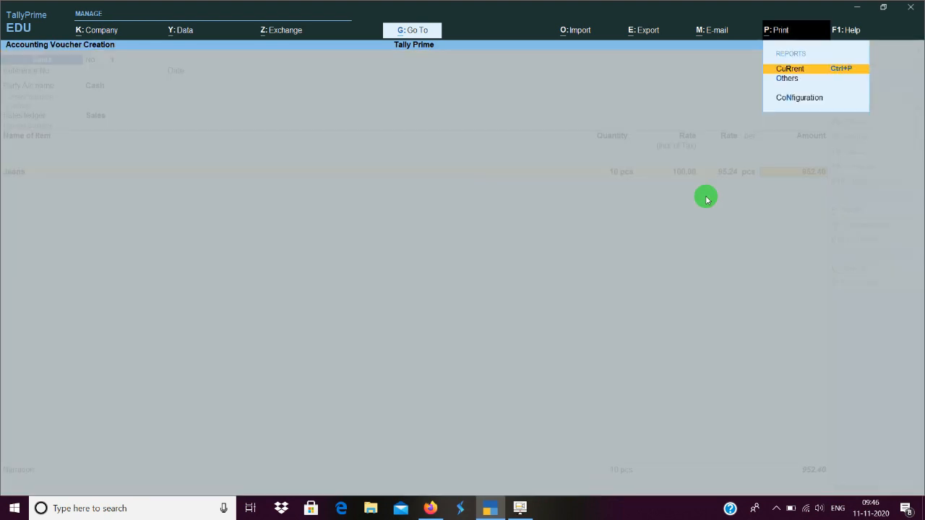
pyautogui.press('Return')
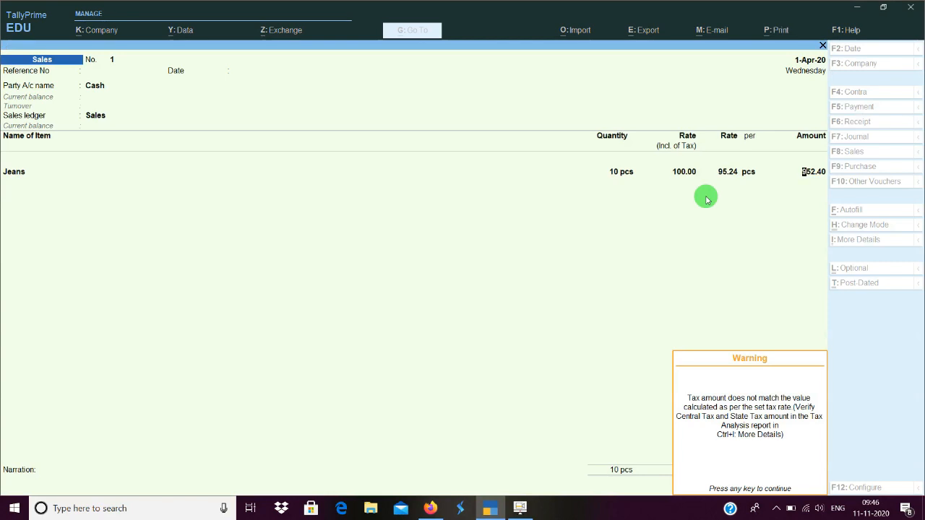
pyautogui.press('Return')
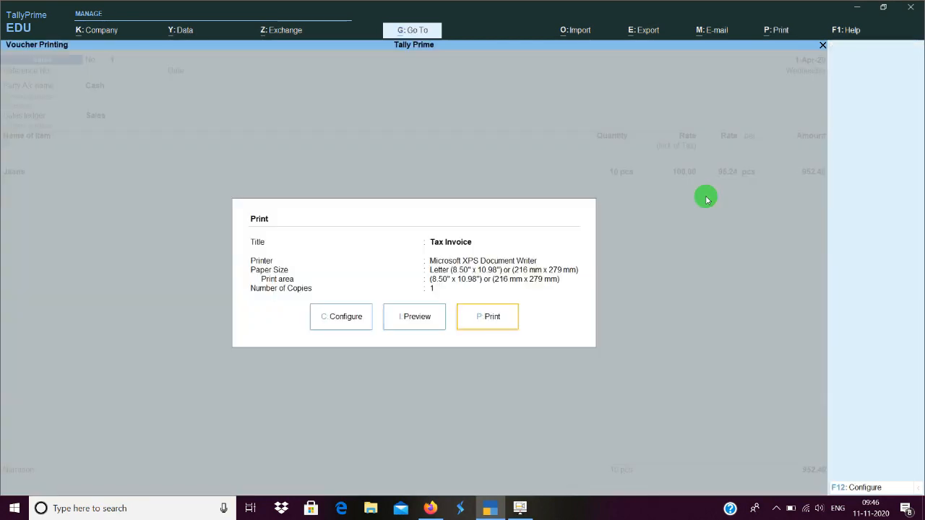
pyautogui.click(347, 316)
# Review the invoice print configuration options from Voucher Details through Statutory, Header, Company and Party Details down to Printer Settings.
pyautogui.press('Down')
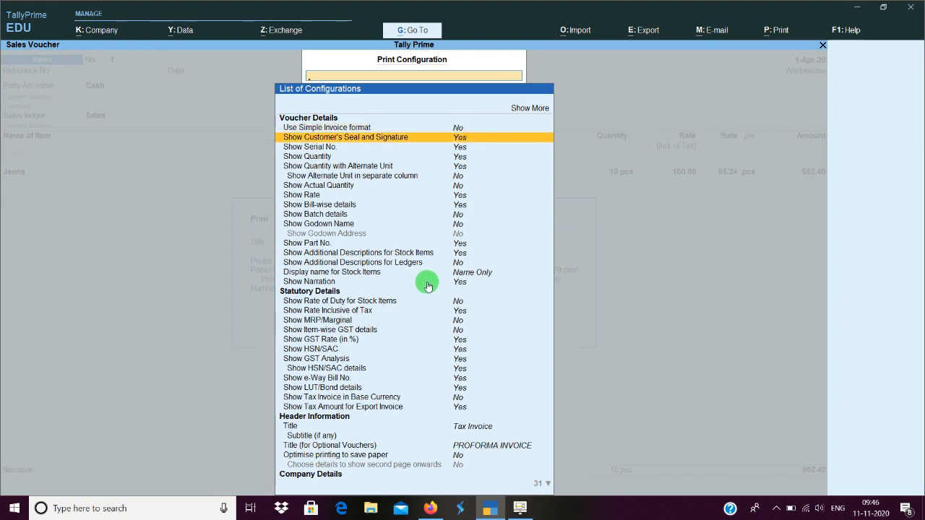
pyautogui.press('Down')
pyautogui.press('Down')
pyautogui.press('Down')
pyautogui.press('Down')
pyautogui.press('Down')
pyautogui.press('Down')
pyautogui.press('Down')
pyautogui.press('Down')
pyautogui.press('Down')
pyautogui.press('Down')
pyautogui.press('Down')
pyautogui.press('Down')
pyautogui.press('Down')
pyautogui.press('Down')
pyautogui.press('Down')
pyautogui.press('Down')
pyautogui.press('Down')
pyautogui.press('Down')
pyautogui.press('Down')
pyautogui.press('Down')
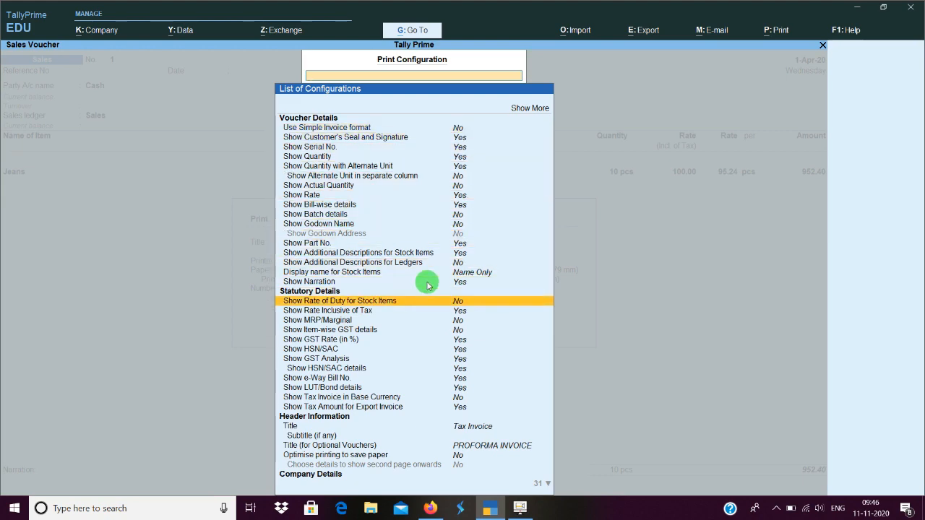
pyautogui.press('Down')
pyautogui.press('Down')
pyautogui.press('Down')
pyautogui.press('Down')
pyautogui.press('Down')
pyautogui.press('Down')
pyautogui.press('Down')
pyautogui.press('Down')
pyautogui.press('Down')
pyautogui.press('Down')
pyautogui.press('Down')
pyautogui.press('Down')
pyautogui.press('Down')
pyautogui.press('Down')
pyautogui.press('Down')
pyautogui.press('Down')
pyautogui.press('Down')
pyautogui.press('Down')
pyautogui.press('Down')
pyautogui.press('Down')
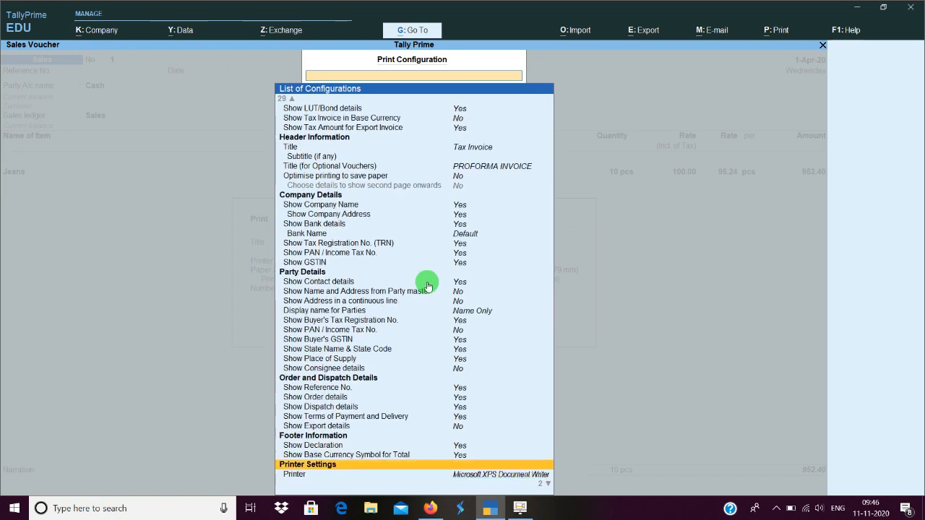
# Examine the Party Details options in the print configuration down to Show Consignee details, and close the configuration list.
pyautogui.press('Up')
pyautogui.press('Up')
pyautogui.press('Up')
pyautogui.press('Up')
pyautogui.press('Up')
pyautogui.press('Up')
pyautogui.press('Up')
pyautogui.press('Up')
pyautogui.press('Up')
pyautogui.press('Up')
pyautogui.press('Up')
pyautogui.press('Up')
pyautogui.press('Up')
pyautogui.press('Up')
pyautogui.press('Up')
pyautogui.press('Up')
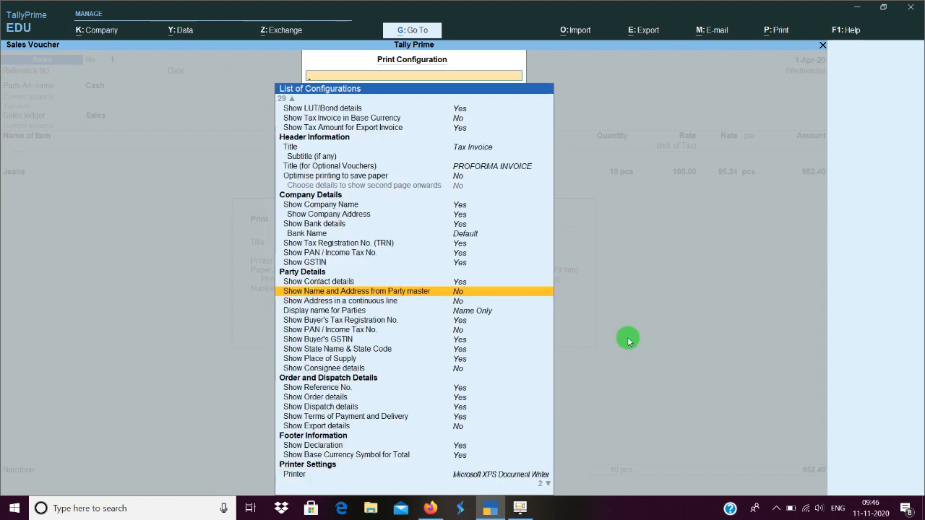
pyautogui.press('Down')
pyautogui.press('Down')
pyautogui.press('Down')
pyautogui.press('Down')
pyautogui.press('Down')
pyautogui.press('Down')
pyautogui.press('Down')
pyautogui.press('Down')
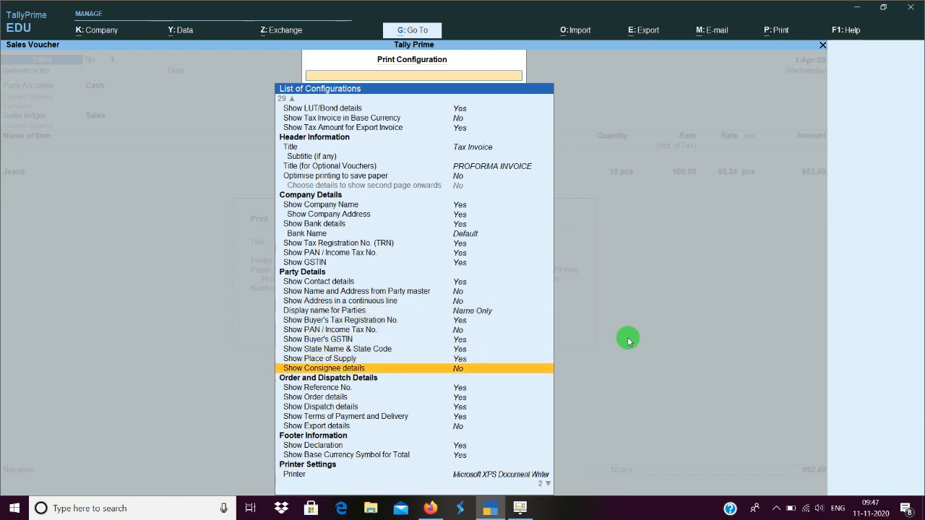
pyautogui.press('Escape')
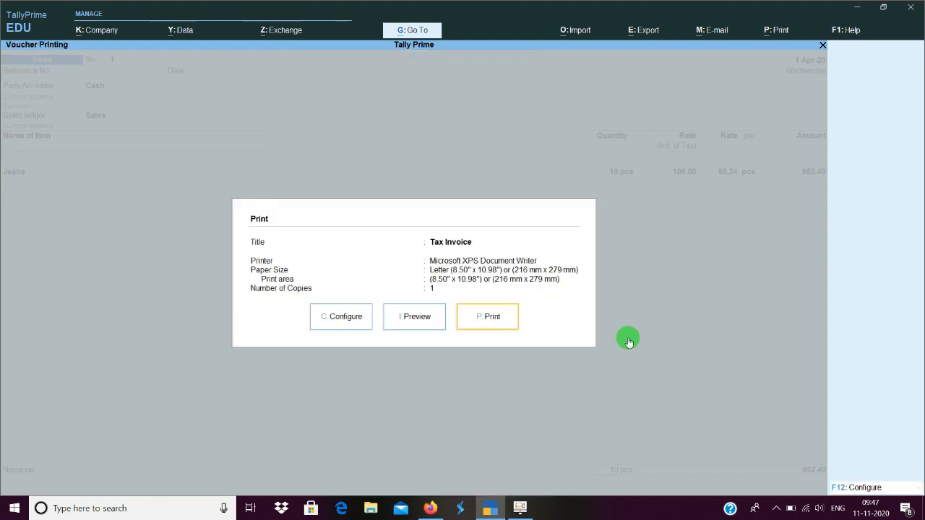
# Preview the tax invoice enlarged to check the buyer details, and return to the sales voucher.
pyautogui.press('i')
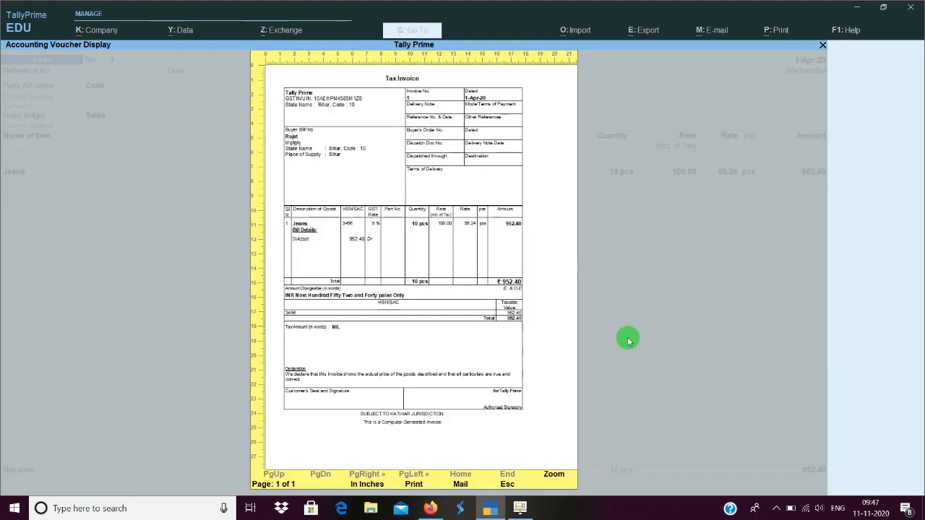
pyautogui.press('z')
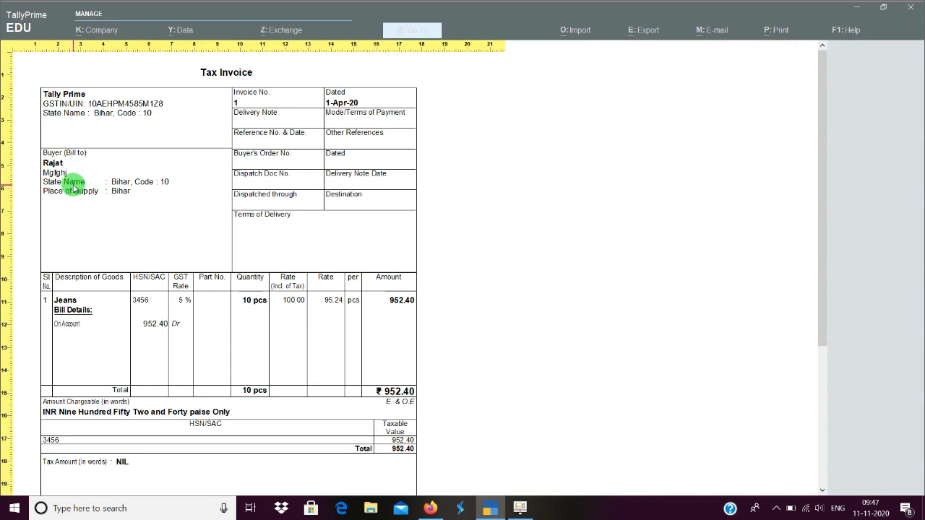
pyautogui.press('Escape')
pyautogui.press('Escape')
pyautogui.press('Escape')
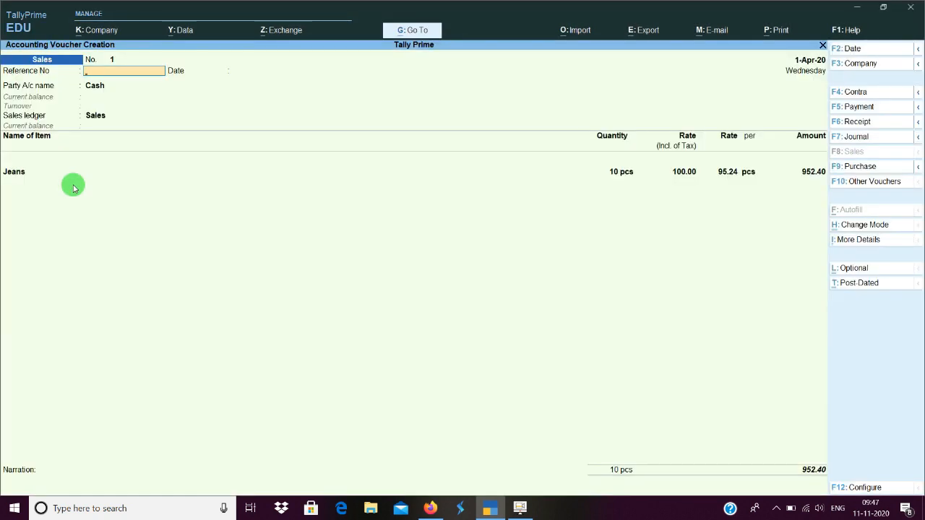
# Change the voucher to Purchase and look through its list of additional details.
pyautogui.click(860, 167)
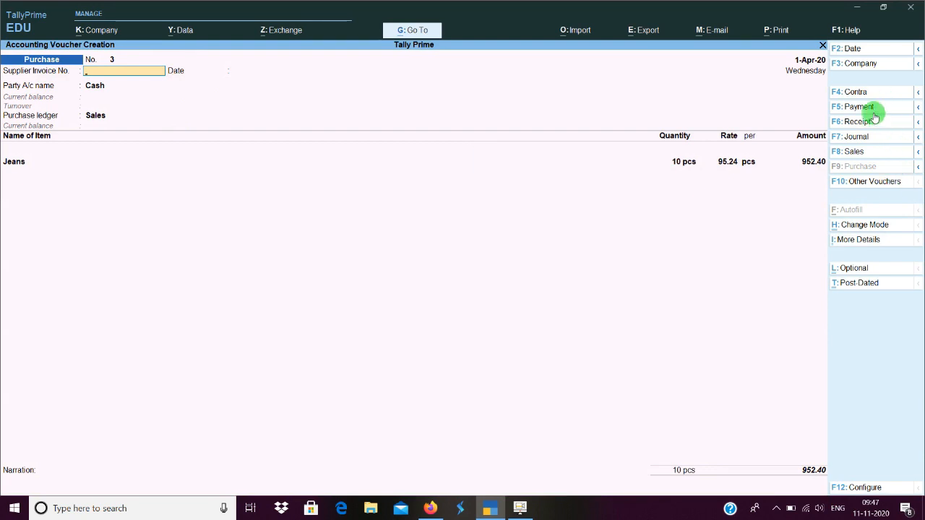
pyautogui.click(862, 247)
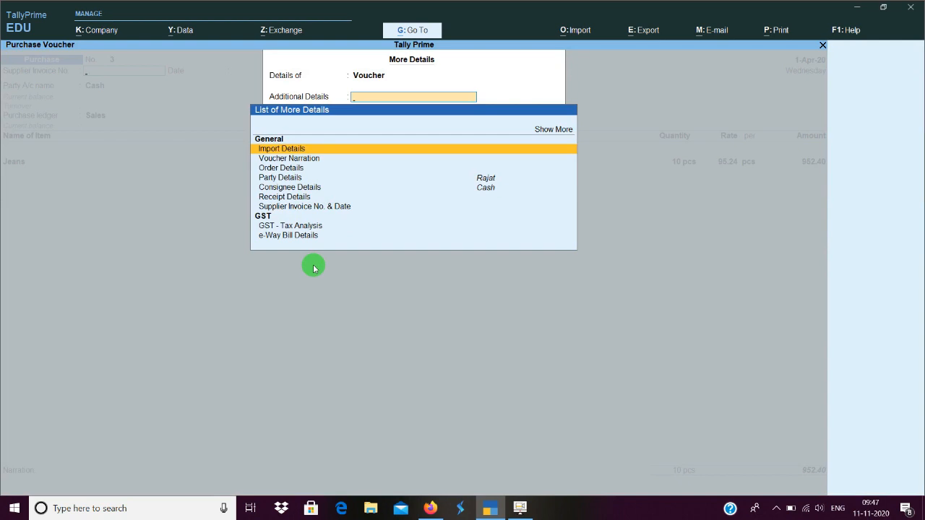
pyautogui.press('Escape')
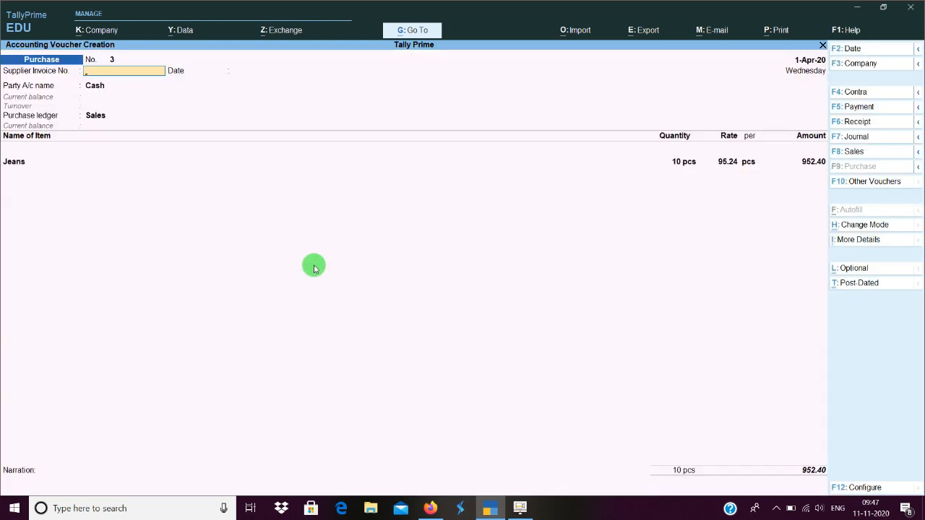
# Set Provide Supplier Invoice details to No in the purchase voucher configuration and save the settings.
pyautogui.click(881, 489)
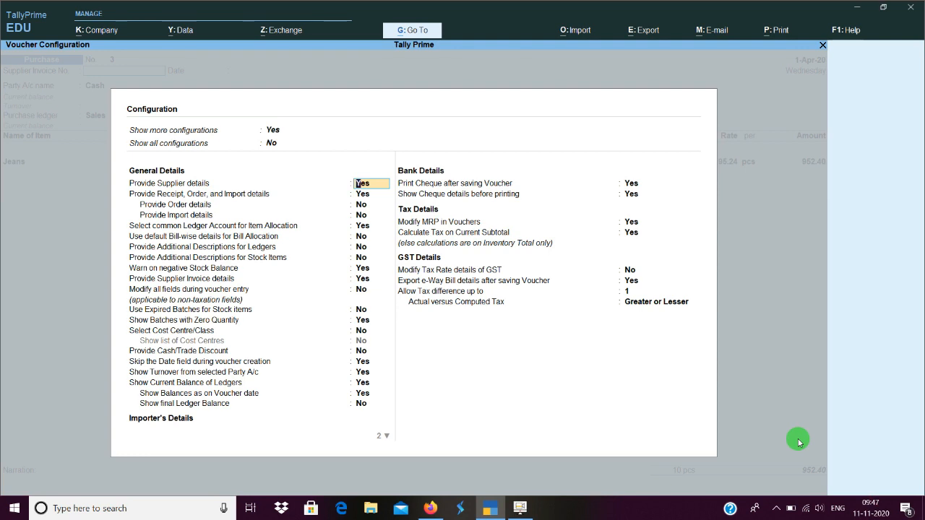
pyautogui.press('Down')
pyautogui.press('Down')
pyautogui.press('Down')
pyautogui.press('Down')
pyautogui.press('Down')
pyautogui.press('Down')
pyautogui.press('Down')
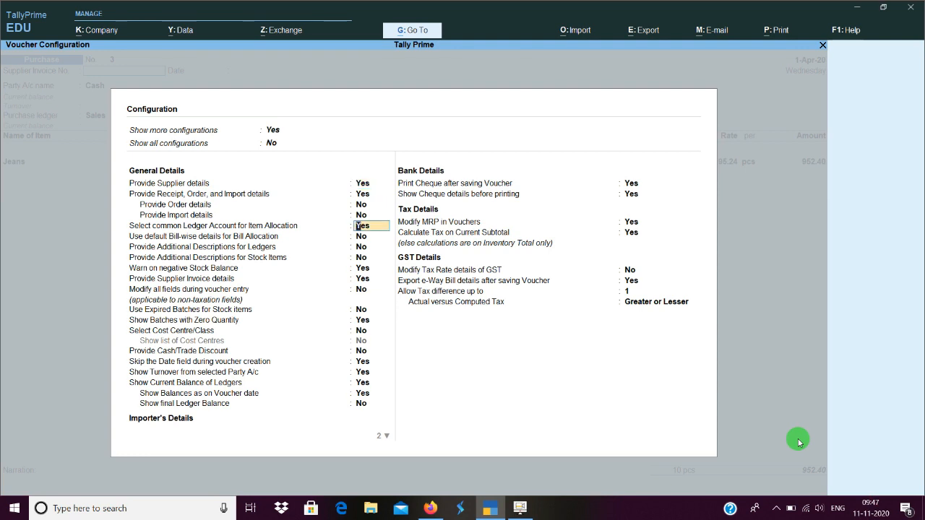
pyautogui.press('Down')
pyautogui.press('Down')
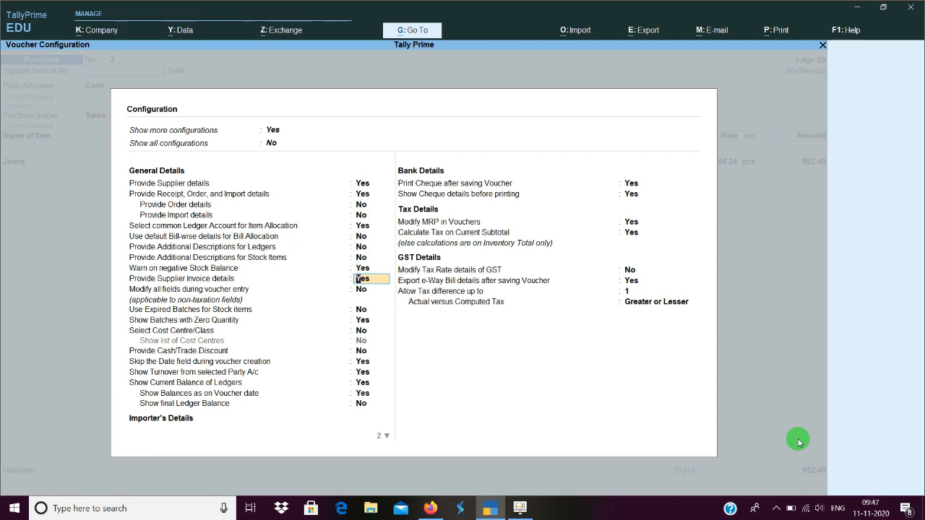
pyautogui.write('n')
pyautogui.press('Return')
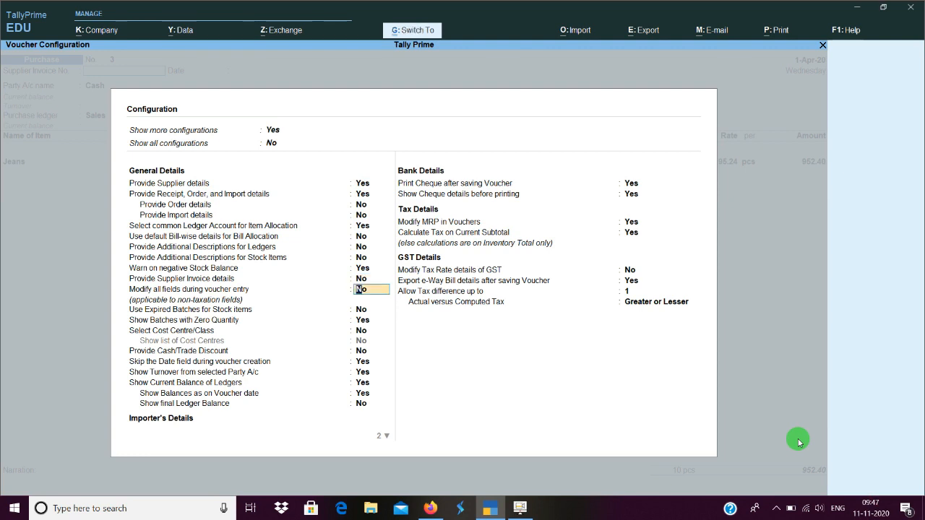
pyautogui.hotkey('ctrl', 'a')
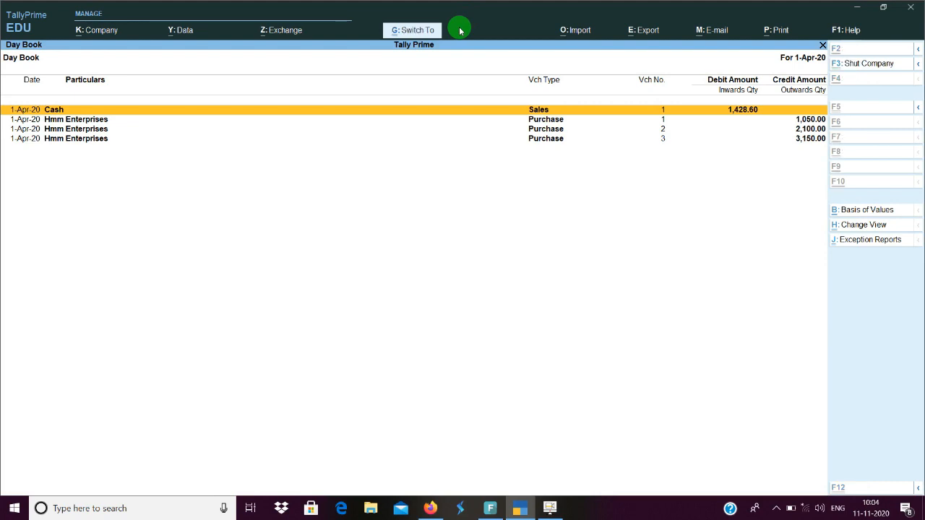
# Delete the Cash sales voucher from the Day Book and try to restore the removed entry.
pyautogui.hotkey('alt', 'd')
pyautogui.press('Return')
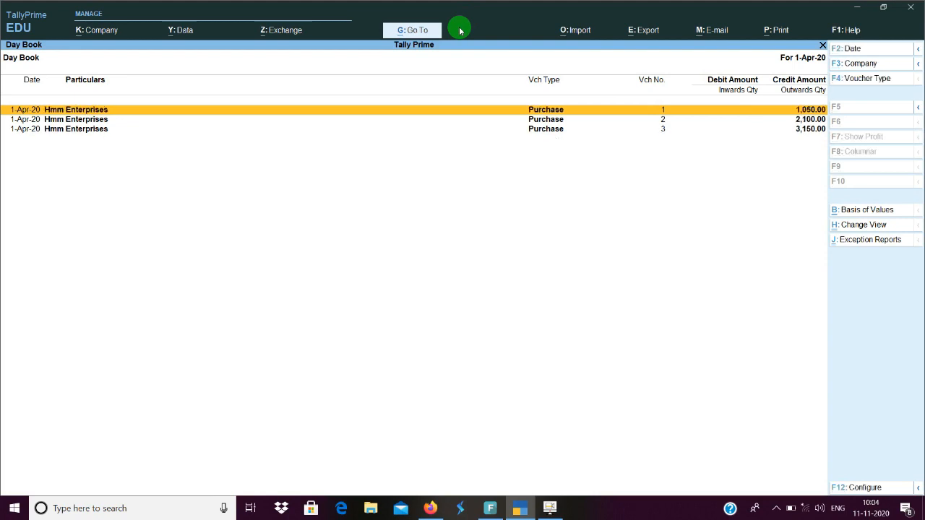
pyautogui.hotkey('ctrl', 'u')
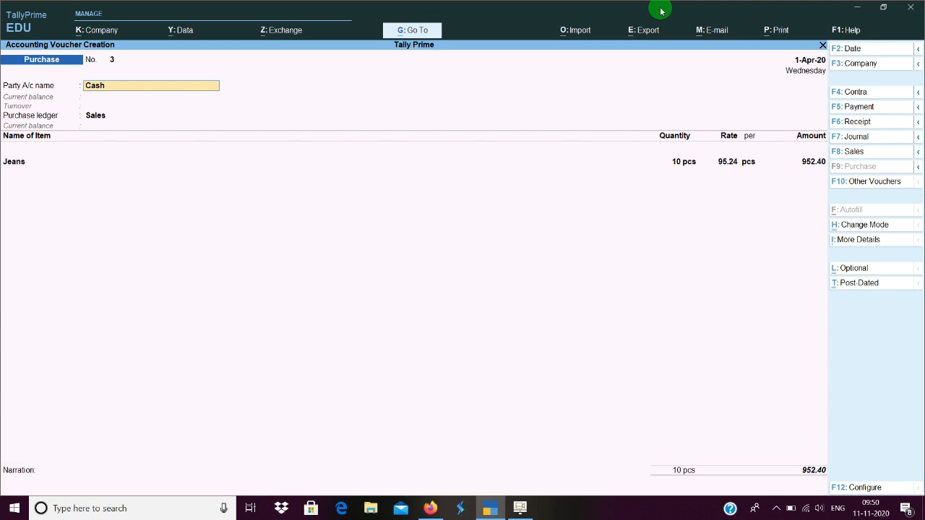
# Open the company features and check the Inventory options for price levels, batches and batch expiry dates.
pyautogui.click(98, 32)
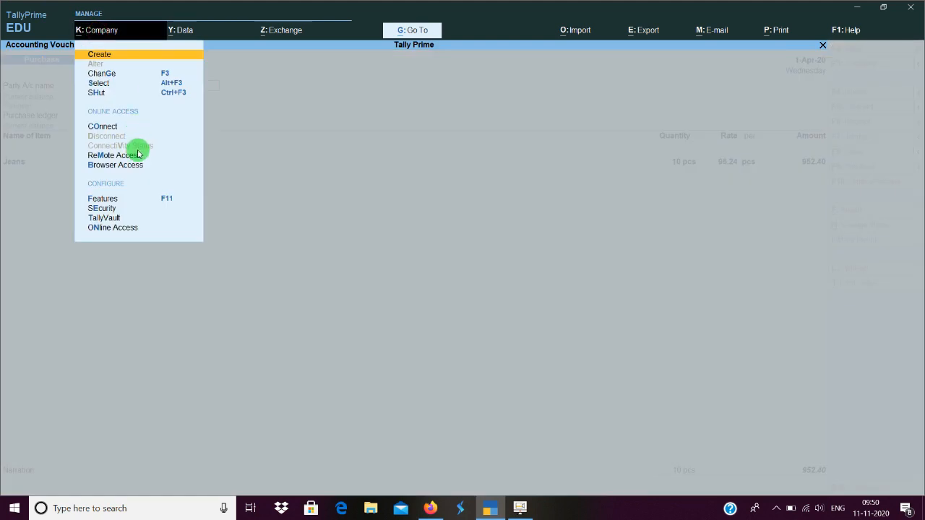
pyautogui.press('Down')
pyautogui.press('F11')
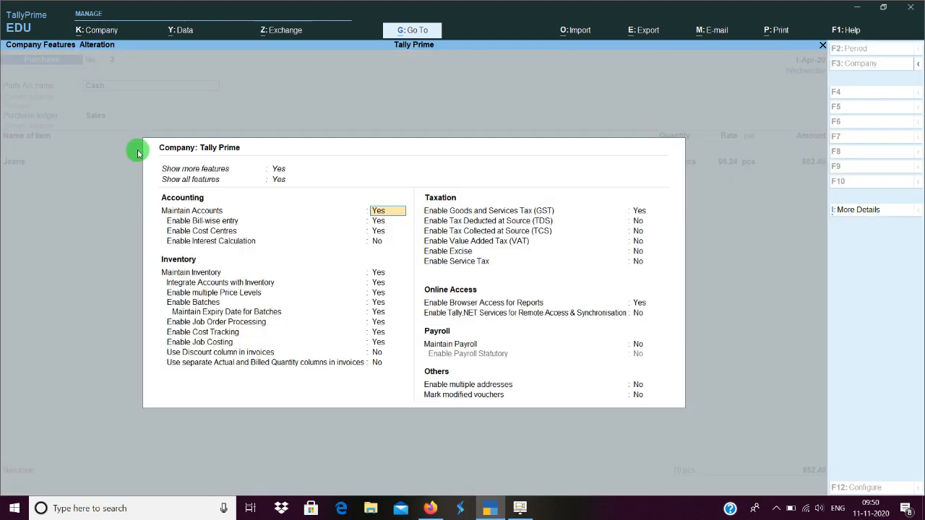
pyautogui.press('Down')
pyautogui.press('Down')
pyautogui.press('Down')
pyautogui.press('Down')
pyautogui.press('Down')
pyautogui.press('Down')
pyautogui.press('Down')
pyautogui.press('Down')
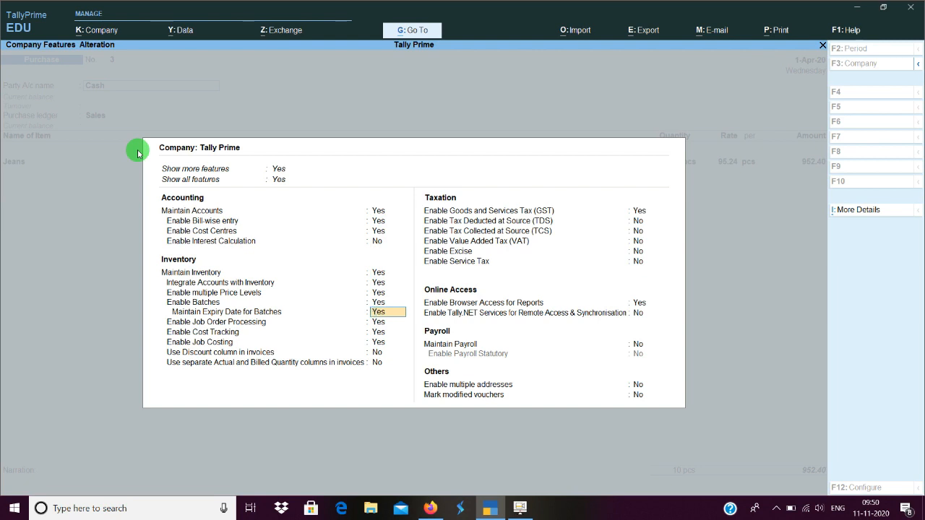
pyautogui.press('Up')
pyautogui.press('Up')
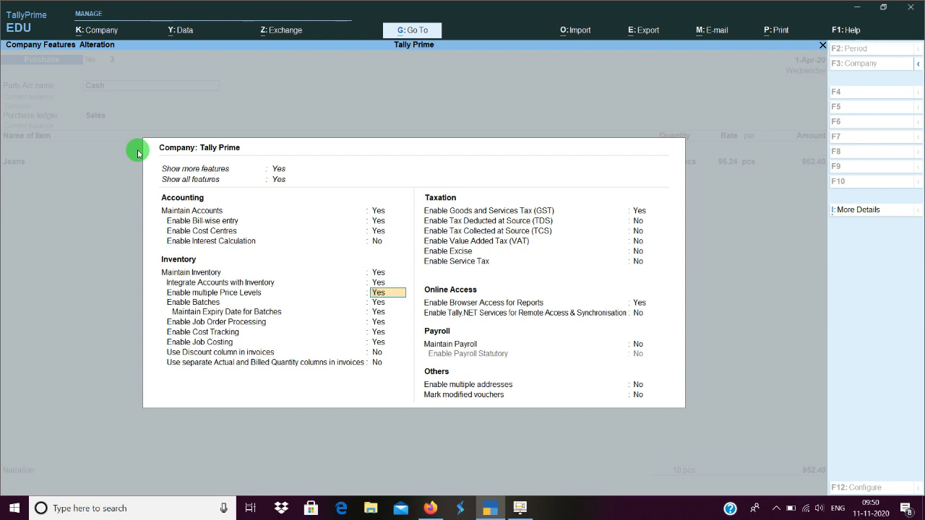
pyautogui.press('Down')
pyautogui.press('Down')
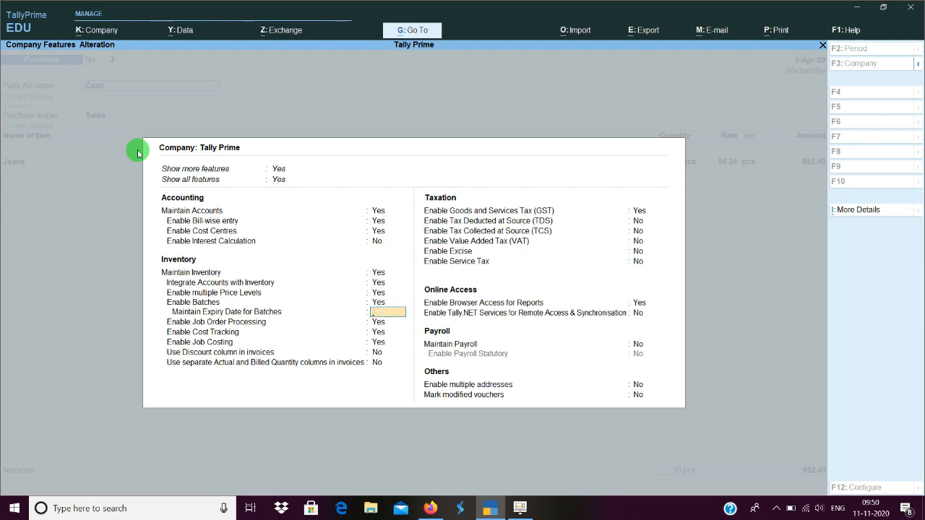
# Close the company features and abandon the purchase voucher, returning to the Gateway of Tally.
pyautogui.press('Escape')
pyautogui.press('y')
pyautogui.press('Escape')
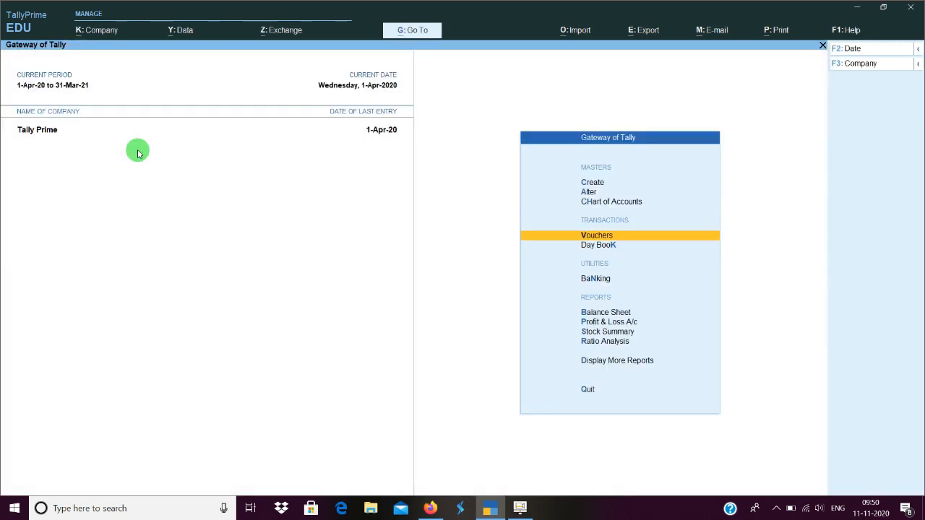
# Open the stock item Jeans for alteration, check its batch, manufacturing date and expiry settings, and return to the Gateway of Tally.
pyautogui.press('a')
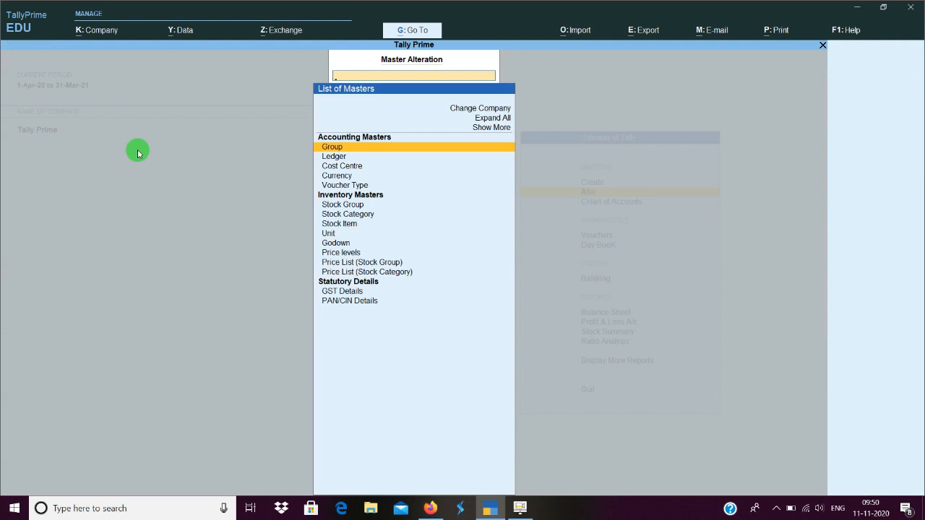
pyautogui.press('Down')
pyautogui.press('Down')
pyautogui.press('Down')
pyautogui.press('Down')
pyautogui.press('Down')
pyautogui.press('Down')
pyautogui.press('Down')
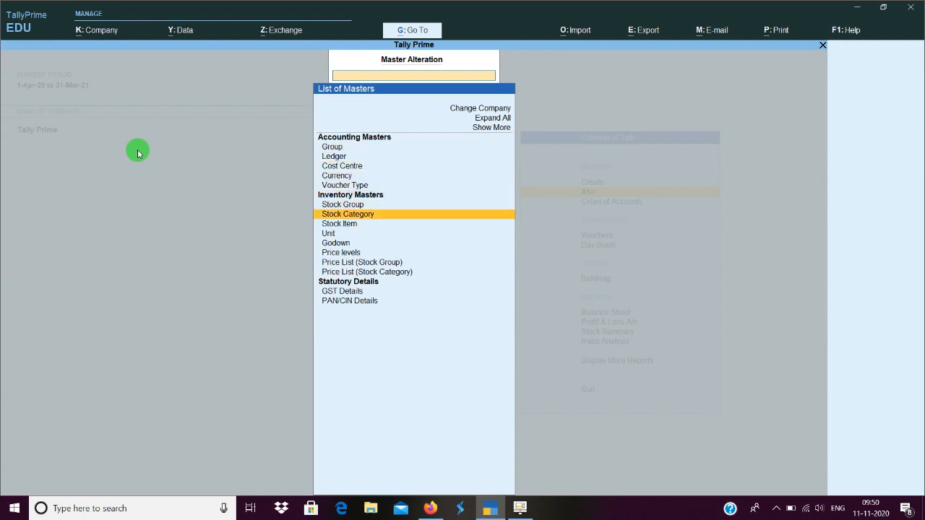
pyautogui.press('Return')
pyautogui.press('Return')
pyautogui.press('Return')
pyautogui.press('Return')
pyautogui.press('Return')
pyautogui.press('Return')
pyautogui.press('Return')
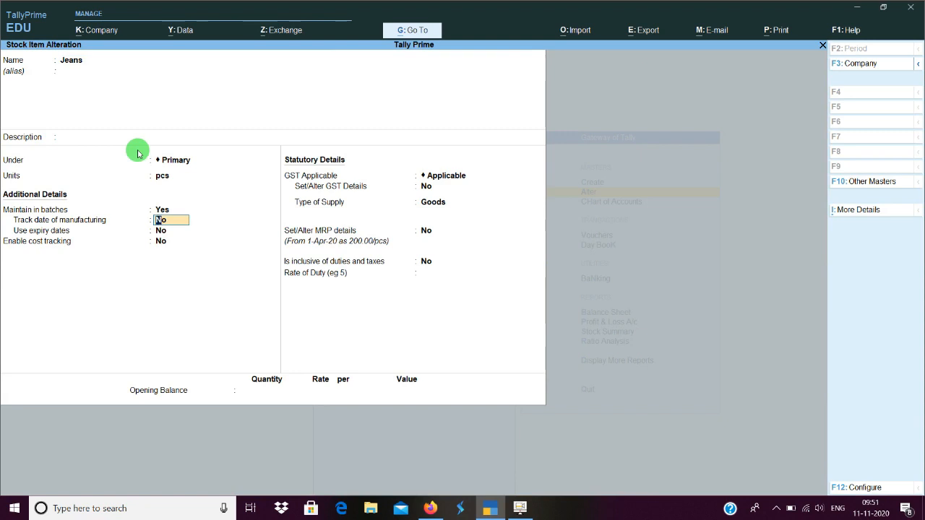
pyautogui.press('Escape')
pyautogui.press('Escape')
pyautogui.press('Return')
pyautogui.press('Escape')
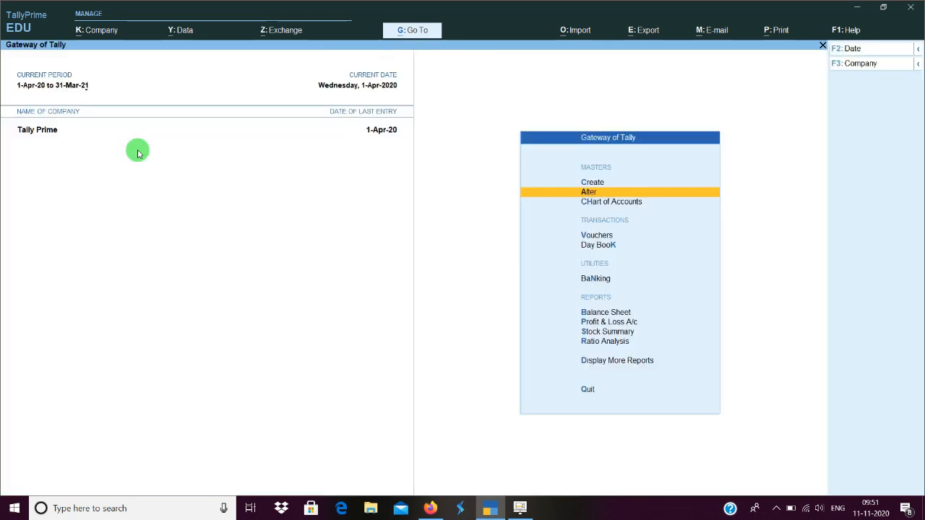
# Start a new purchase voucher with Hmm Enterprises as the party account.
pyautogui.press('v')
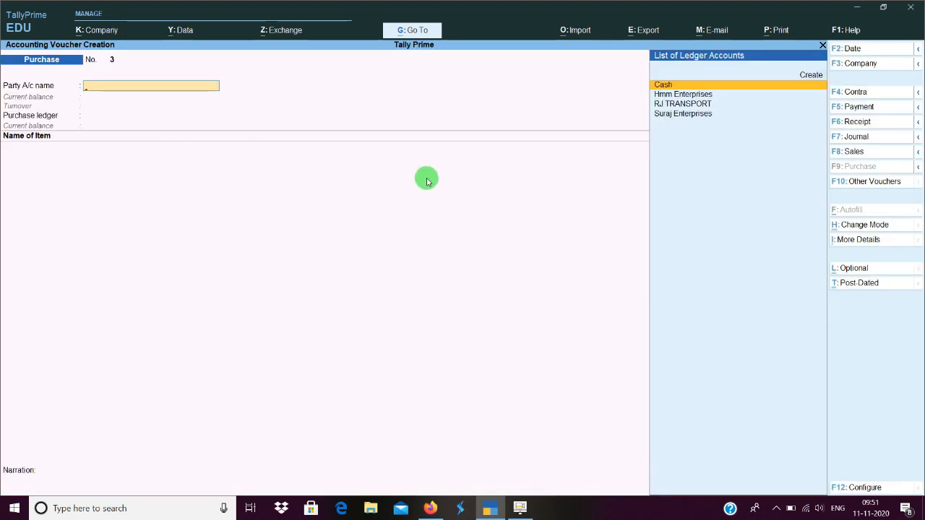
pyautogui.press('Down')
pyautogui.press('Return')
# Accept the receipt details with Receipt Note Not Applicable and the other fields blank, and confirm the supplier's party details.
pyautogui.press('Return')
pyautogui.press('Return')
pyautogui.press('Return')
pyautogui.press('Return')
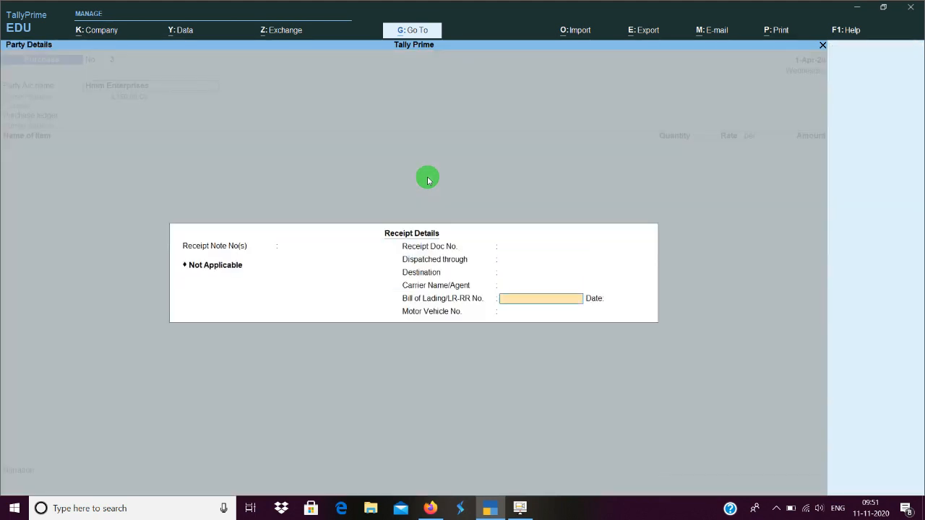
pyautogui.press('Return')
pyautogui.press('Return')
pyautogui.press('Return')
pyautogui.press('Return')
pyautogui.press('Return')
pyautogui.press('Return')
pyautogui.press('Return')
pyautogui.press('Return')
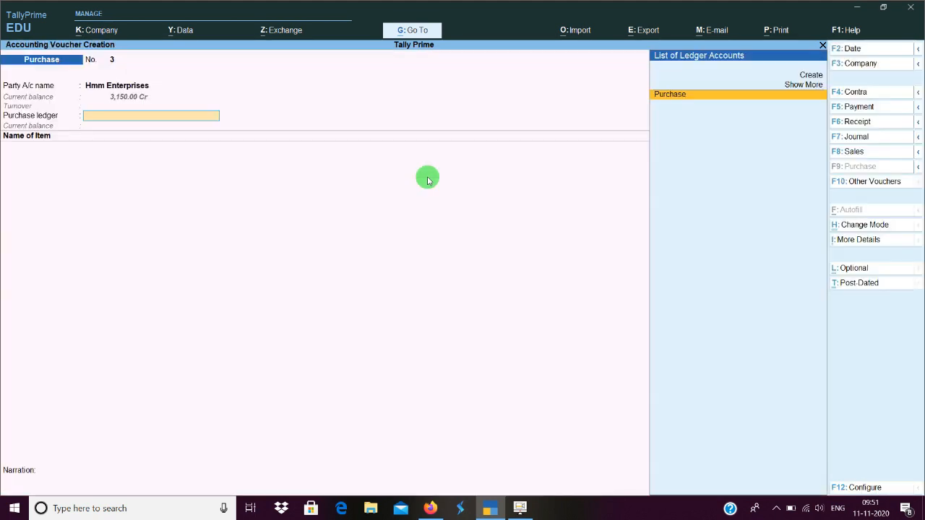
# Choose the Purchase ledger and add Jeans as the stock item with tracking number Not Applicable.
pyautogui.press('Return')
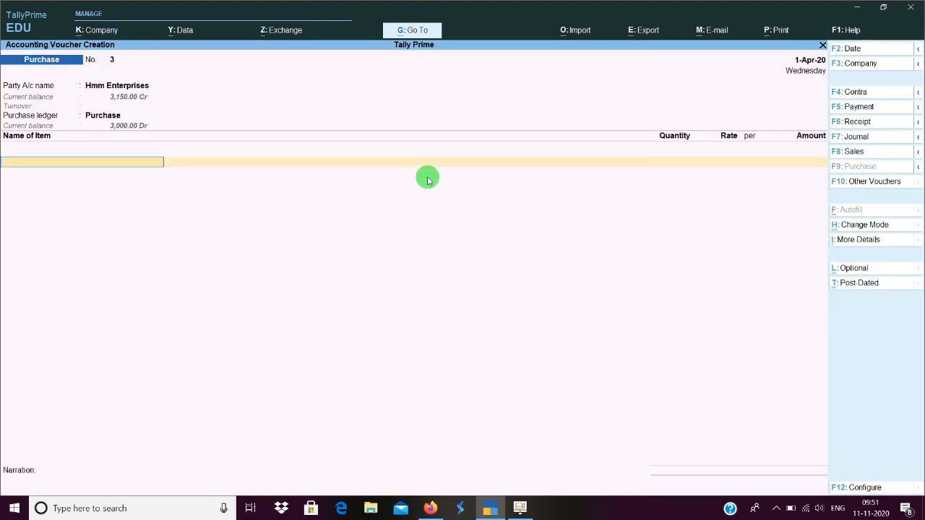
pyautogui.press('Down')
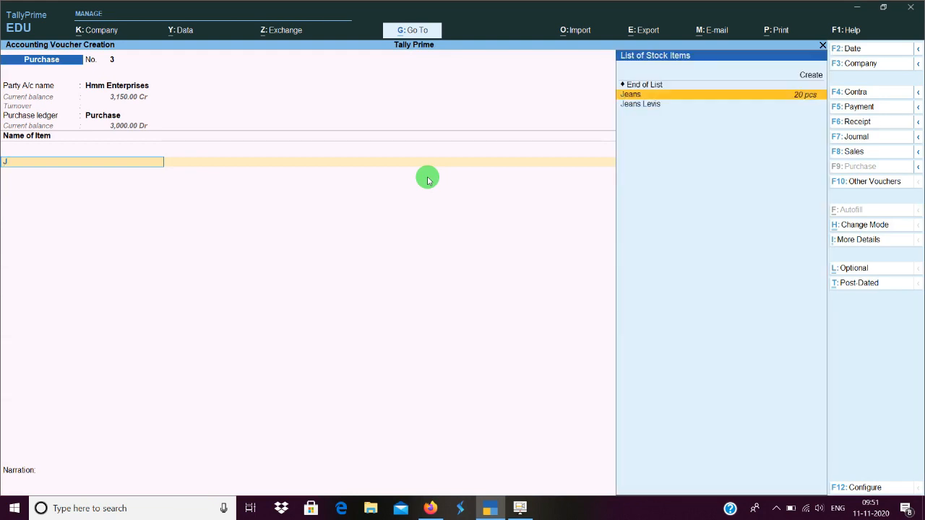
pyautogui.press('Return')
pyautogui.press('Return')
pyautogui.press('Return')
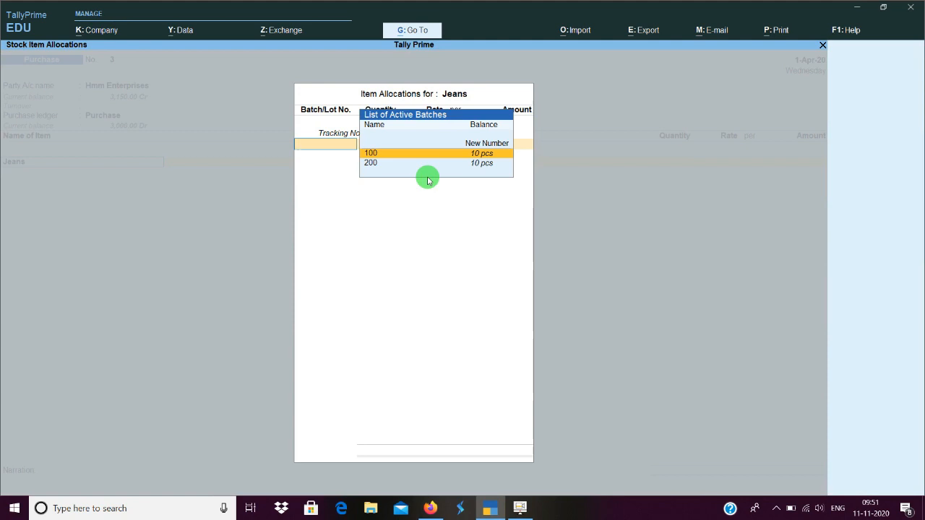
# Allocate the Jeans purchase to new batch 300 with a quantity of 10 pcs at a rate of 300.
pyautogui.write('300')
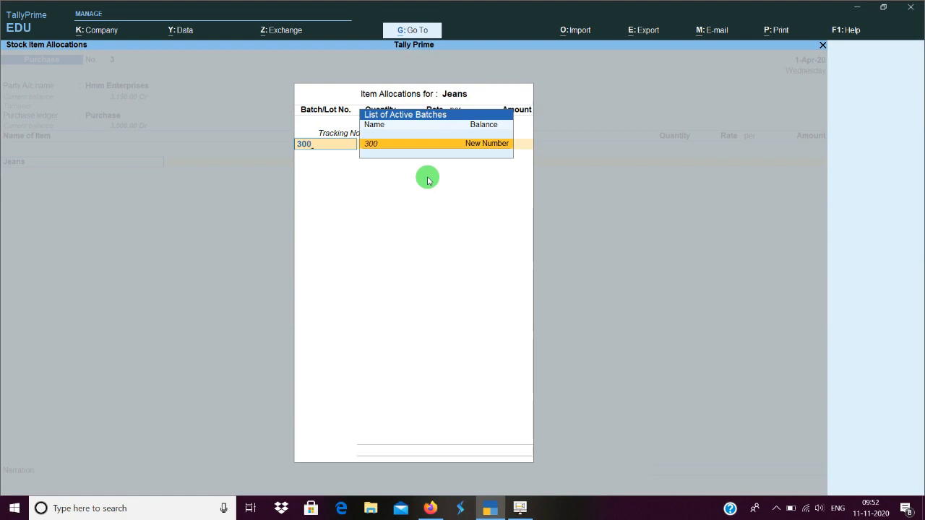
pyautogui.press('Return')
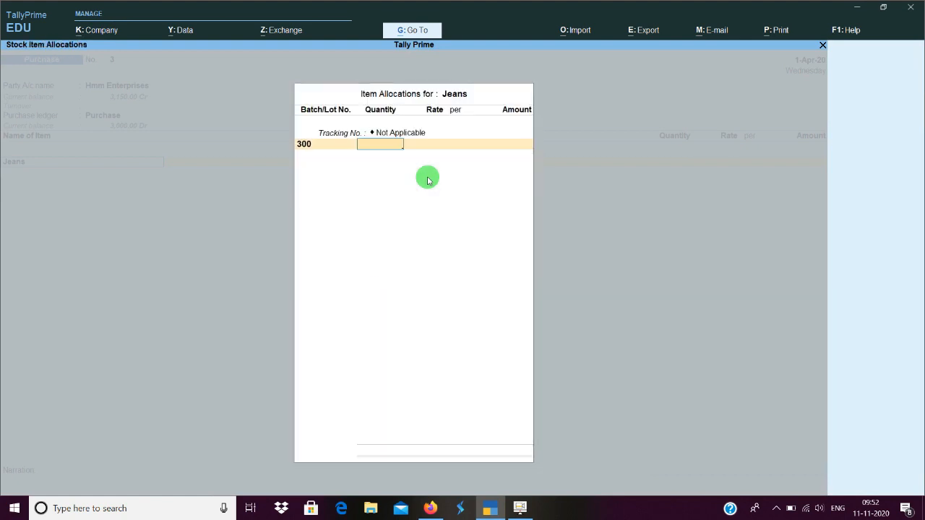
pyautogui.write('10')
pyautogui.press('Return')
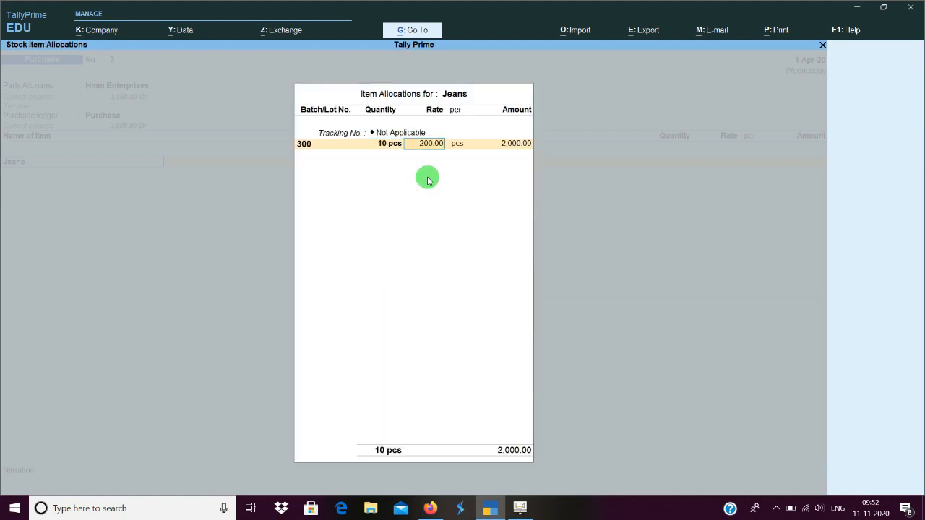
pyautogui.write('300')
pyautogui.press('Return')
pyautogui.press('Return')
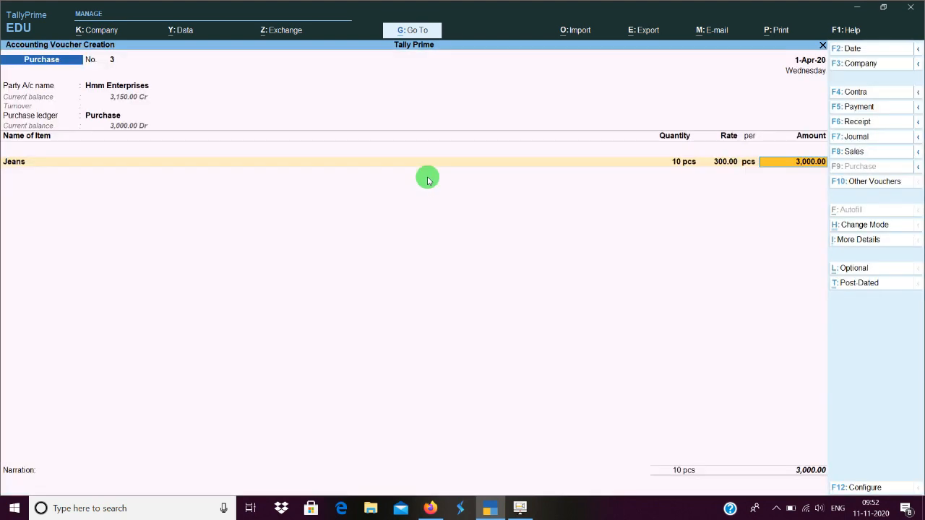
pyautogui.press('Return')
# Add the Input Igst ledger below the item, leave the narration blank, and save the purchase voucher.
pyautogui.press('Return')
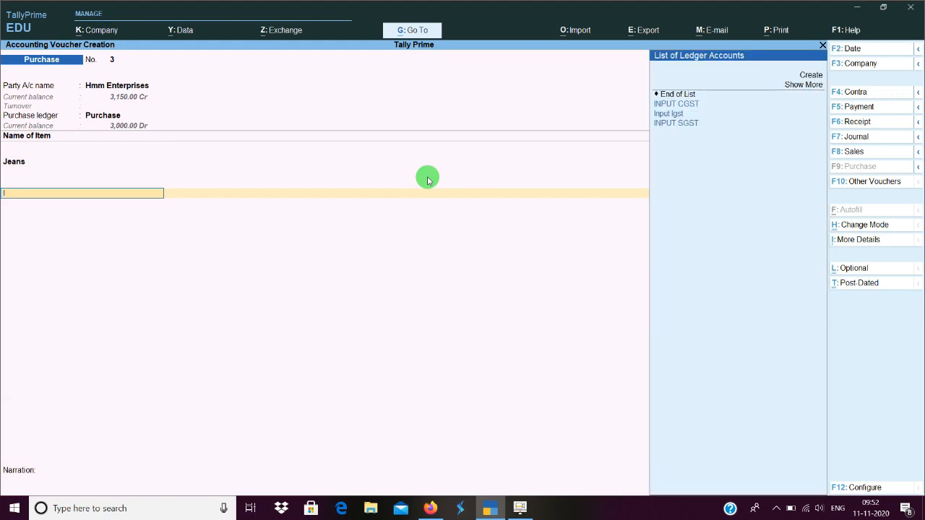
pyautogui.press('Down')
pyautogui.press('Return')
pyautogui.press('Return')
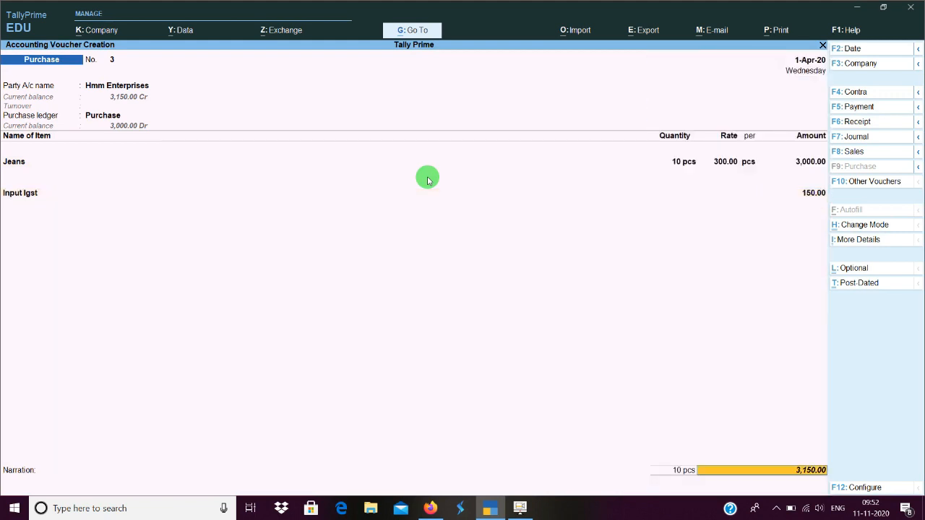
pyautogui.press('Return')
pyautogui.press('Return')
pyautogui.press('Return')
pyautogui.press('Return')
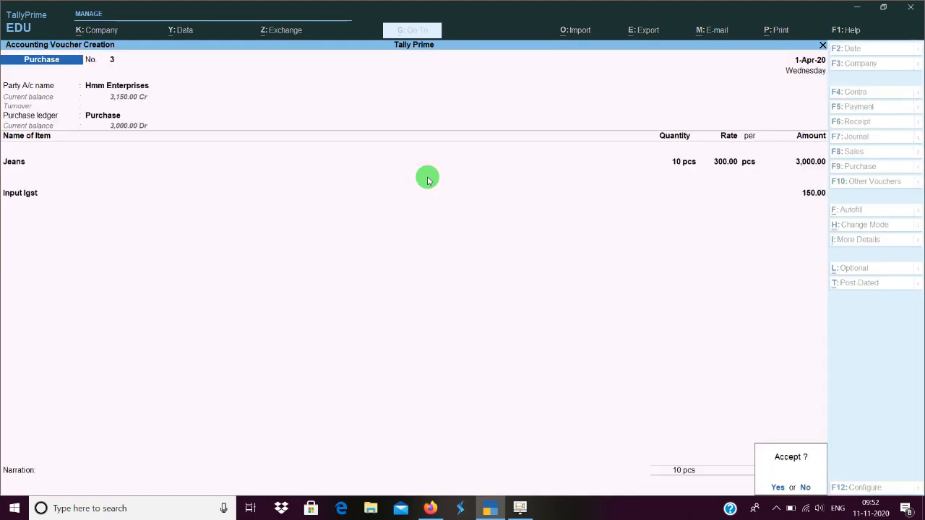
pyautogui.press('Return')
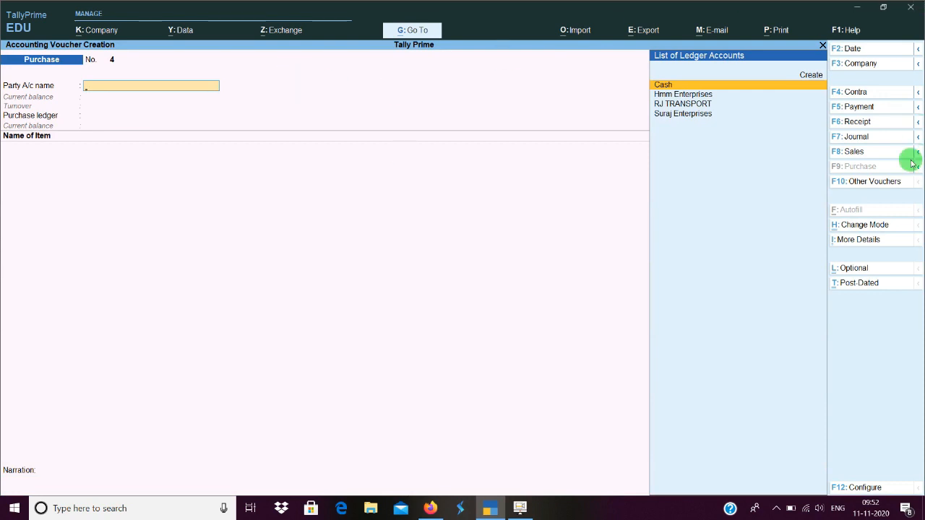
# Start a sales voucher with Cash as the party account and set the delivery note to Not Applicable.
pyautogui.click(853, 152)
pyautogui.press('Return')
pyautogui.press('Return')
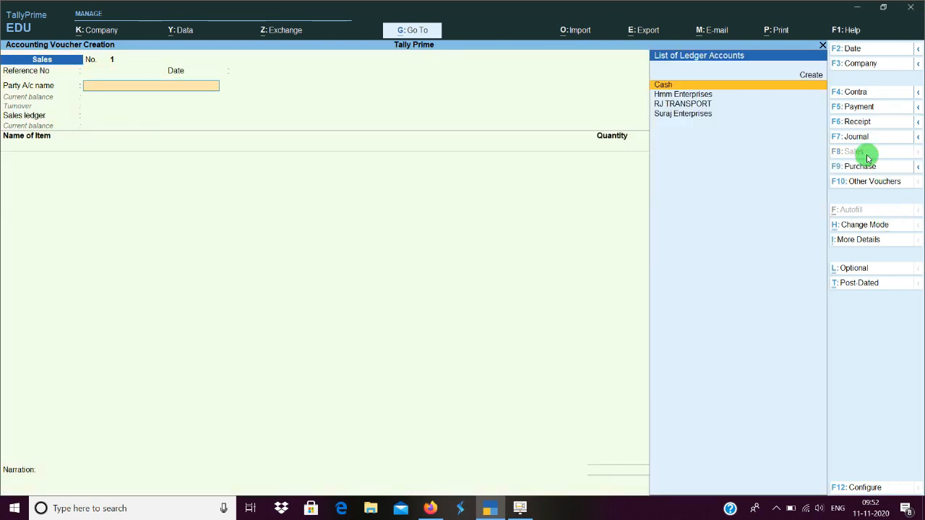
pyautogui.press('Return')
pyautogui.press('Return')
pyautogui.press('Return')
pyautogui.press('Return')
pyautogui.press('Return')
pyautogui.press('Return')
pyautogui.press('Return')
pyautogui.press('Return')
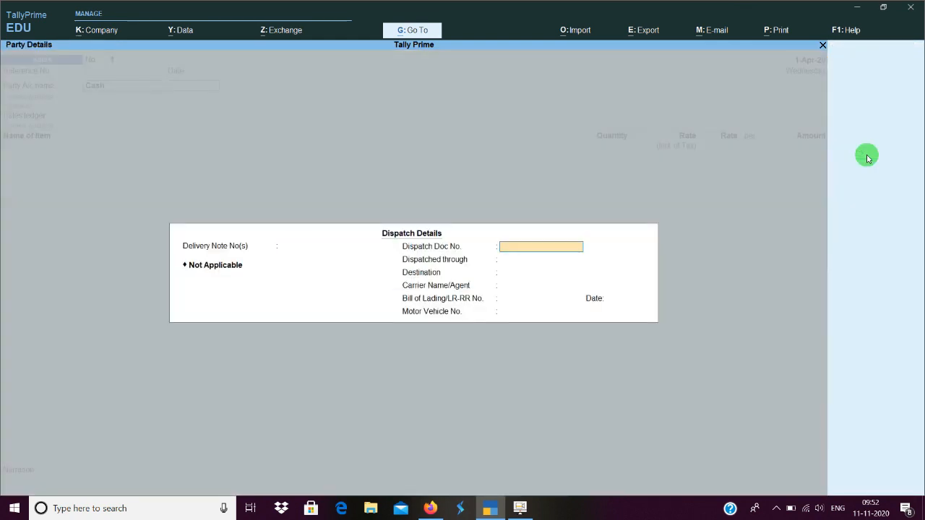
# Leave the dispatch details blank, accept the Cash party details, and choose Sales as the sales ledger.
pyautogui.press('Return')
pyautogui.press('Return')
pyautogui.press('Return')
pyautogui.press('Return')
pyautogui.press('Return')
pyautogui.press('Return')
pyautogui.press('Return')
pyautogui.press('Return')
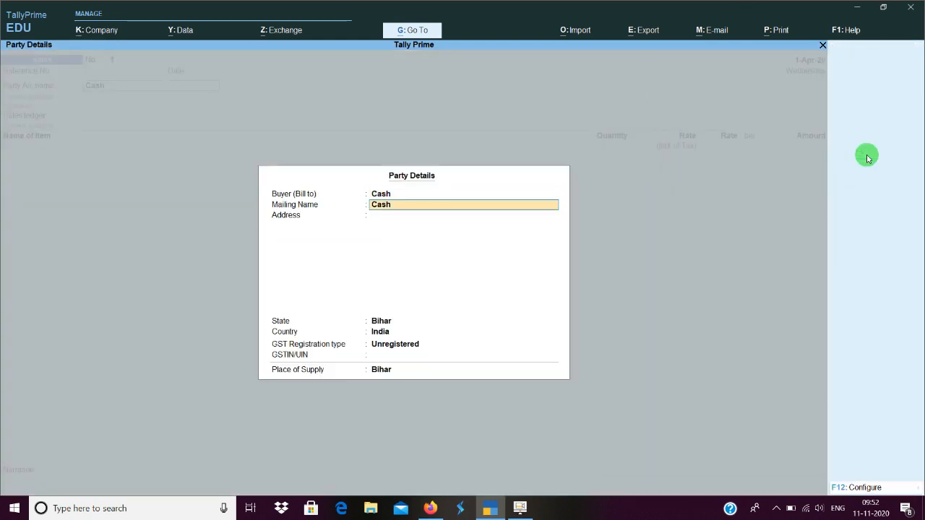
pyautogui.press('Return')
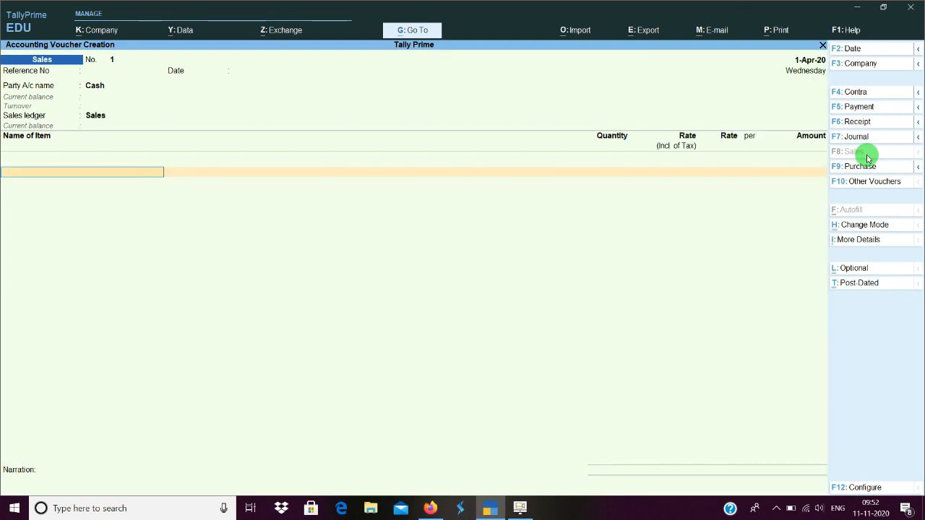
# Add Jeans to the sales voucher with tracking number Not Applicable and allocate it from batch 100.
pyautogui.press('Down')
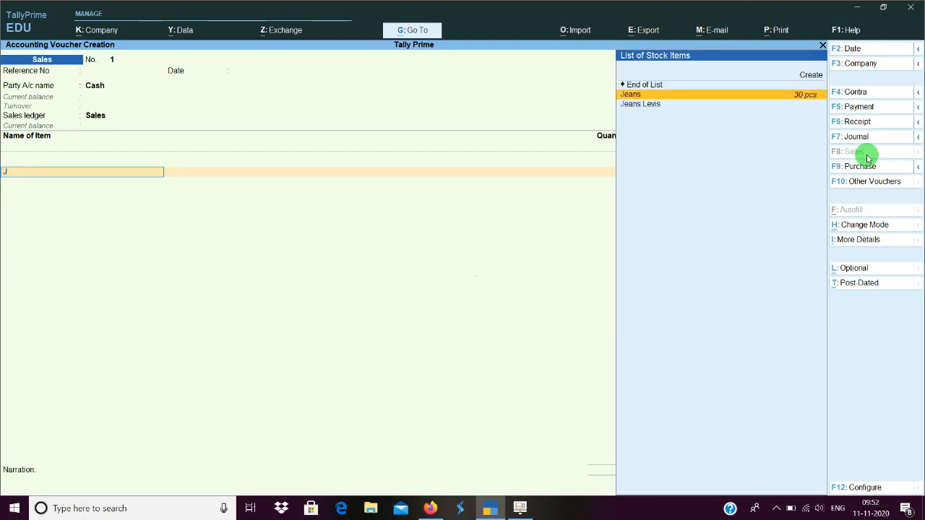
pyautogui.press('Return')
pyautogui.press('Return')
pyautogui.press('Return')
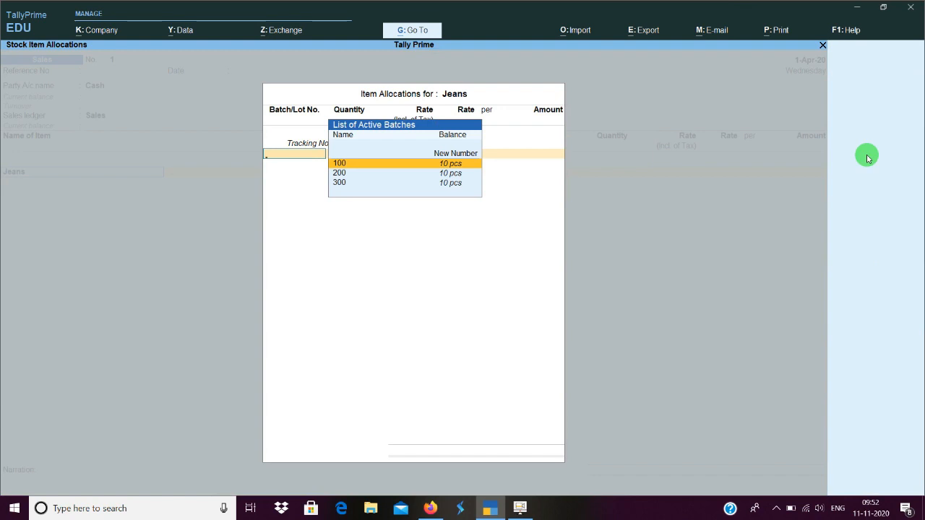
pyautogui.press('Return')
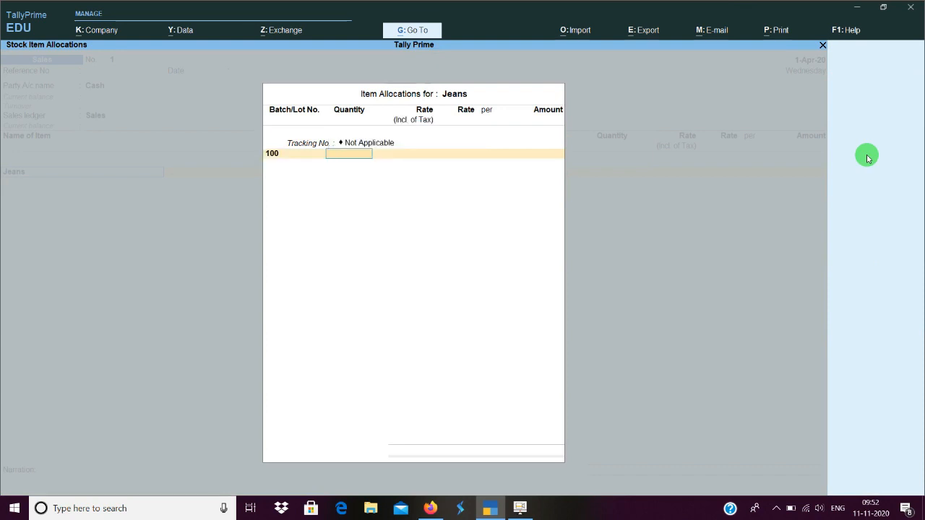
# Set the batch 100 quantity to 10 pcs and its tax-inclusive rate to 150, and complete the sales entry.
pyautogui.write('10')
pyautogui.press('Return')
pyautogui.write('1')
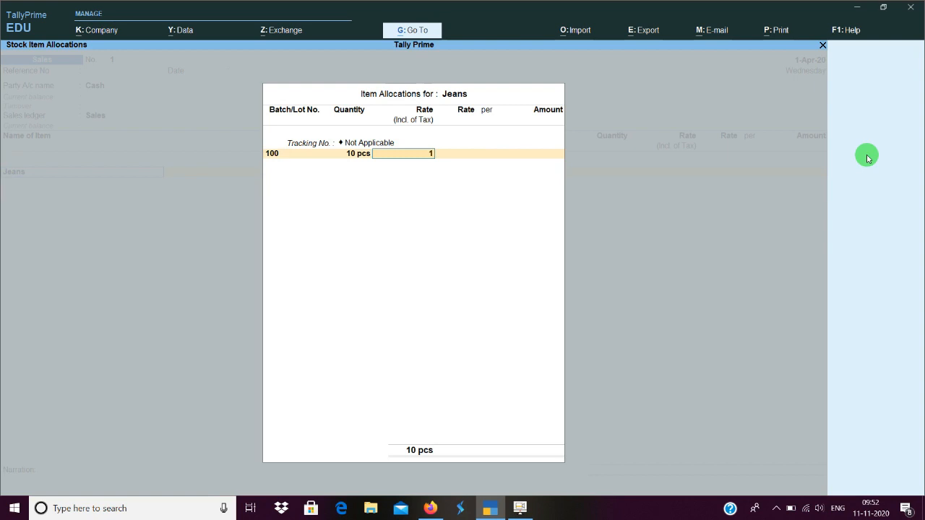
pyautogui.write('50')
pyautogui.press('Return')
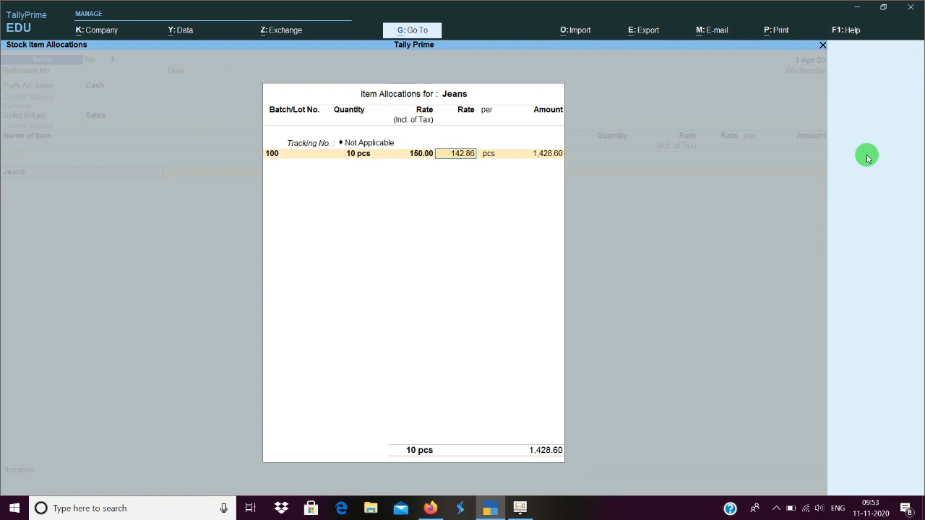
pyautogui.press('Return')
pyautogui.press('Return')
pyautogui.press('Return')
pyautogui.press('Return')
pyautogui.press('Return')
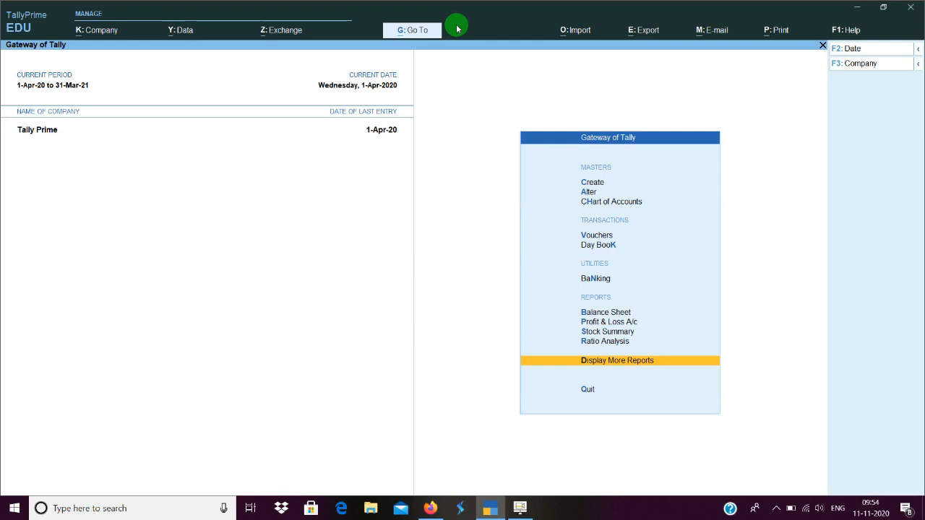
# Open the Batch summary in the Inventory Books reports and choose Jeans as the stock item.
pyautogui.press('Return')
pyautogui.press('Down')
pyautogui.press('Down')
pyautogui.press('Down')
pyautogui.press('Down')
pyautogui.press('Down')
pyautogui.press('Down')
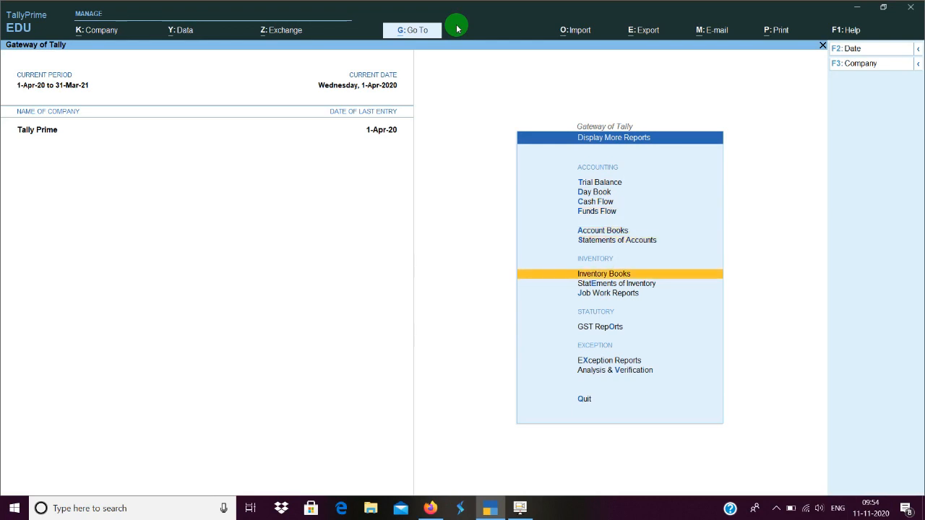
pyautogui.press('Down')
pyautogui.press('Up')
pyautogui.press('Return')
pyautogui.press('Down')
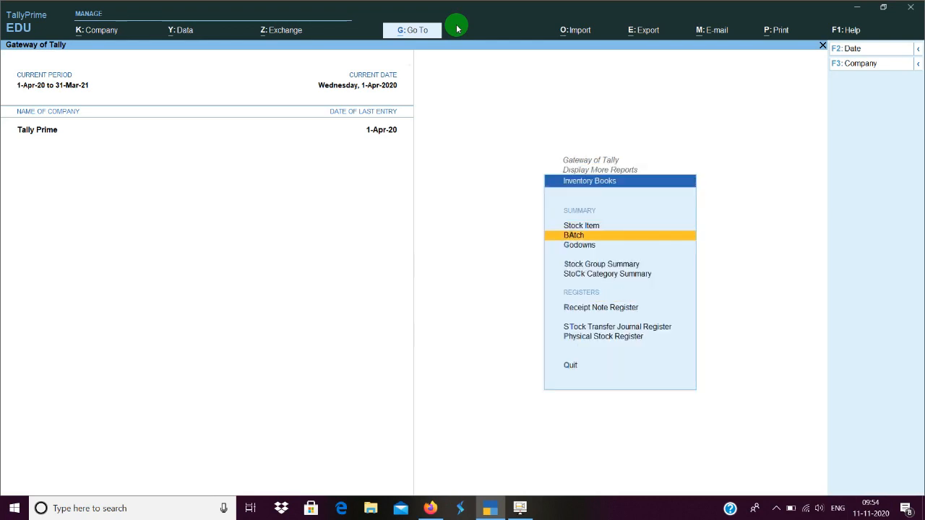
pyautogui.press('Return')
pyautogui.press('Return')
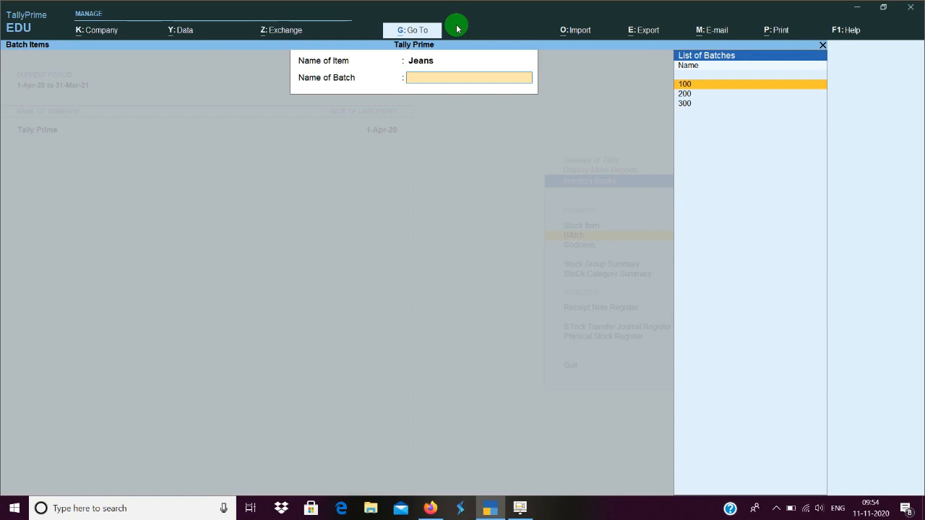
# Examine the Jeans batch vouchers for batches 200, 300 and 100 in turn.
pyautogui.press('Down')
pyautogui.press('Return')
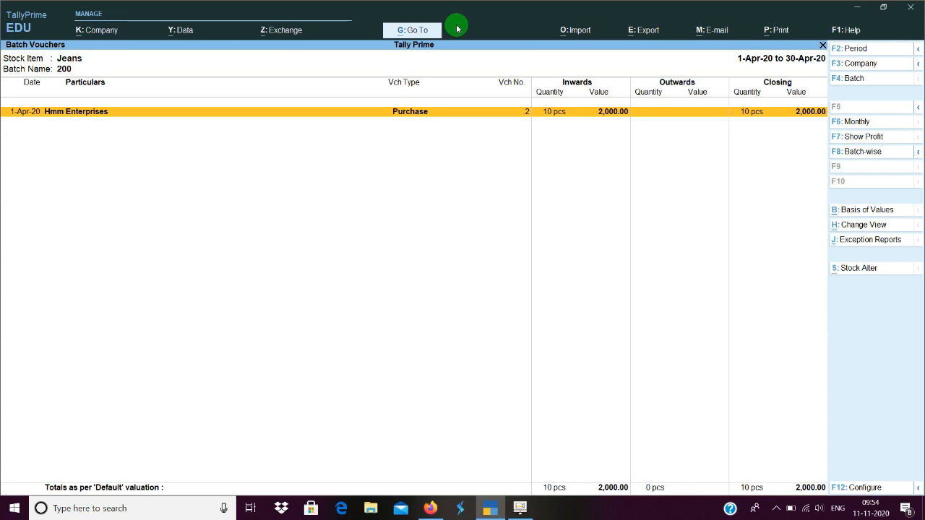
pyautogui.press('Escape')
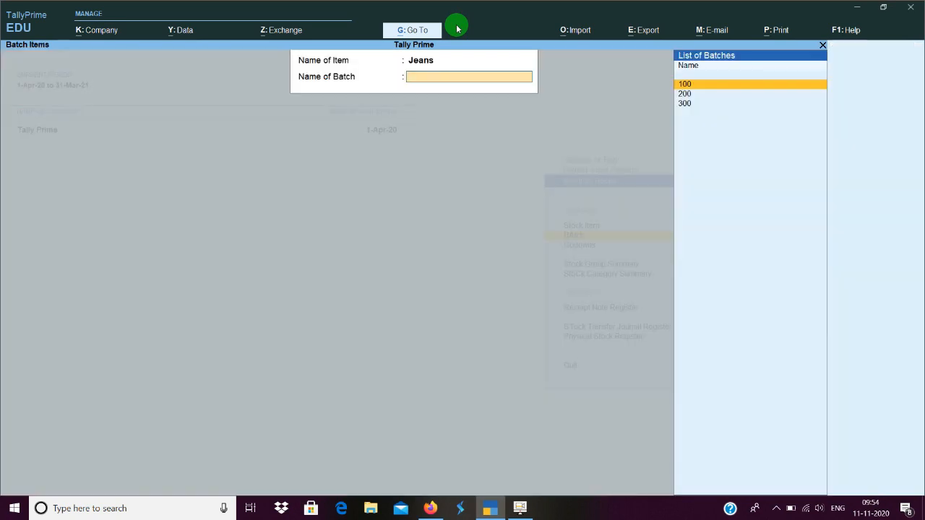
pyautogui.press('Down')
pyautogui.press('Down')
pyautogui.press('Return')
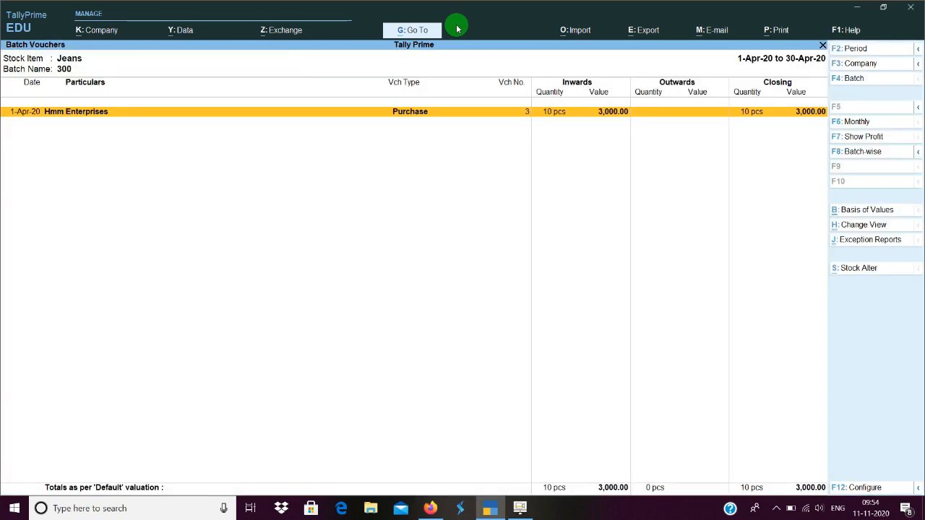
pyautogui.press('Escape')
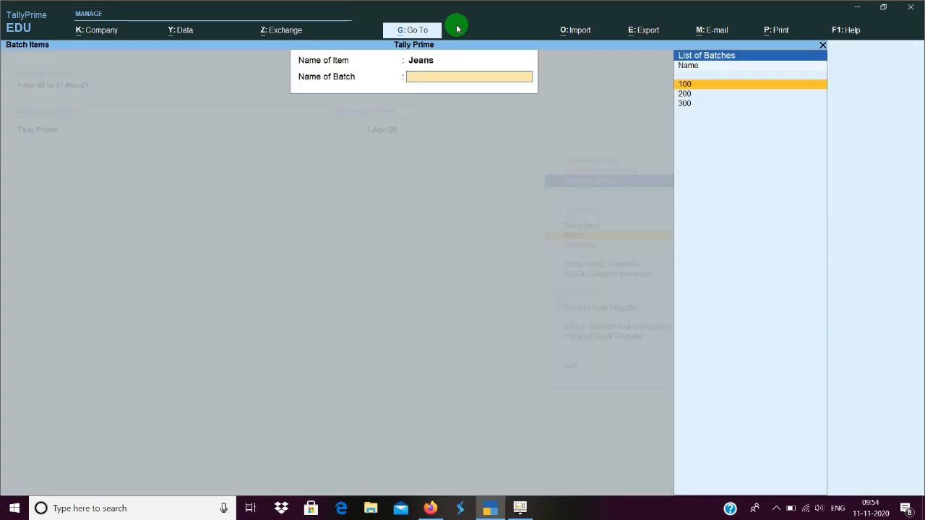
pyautogui.press('Return')
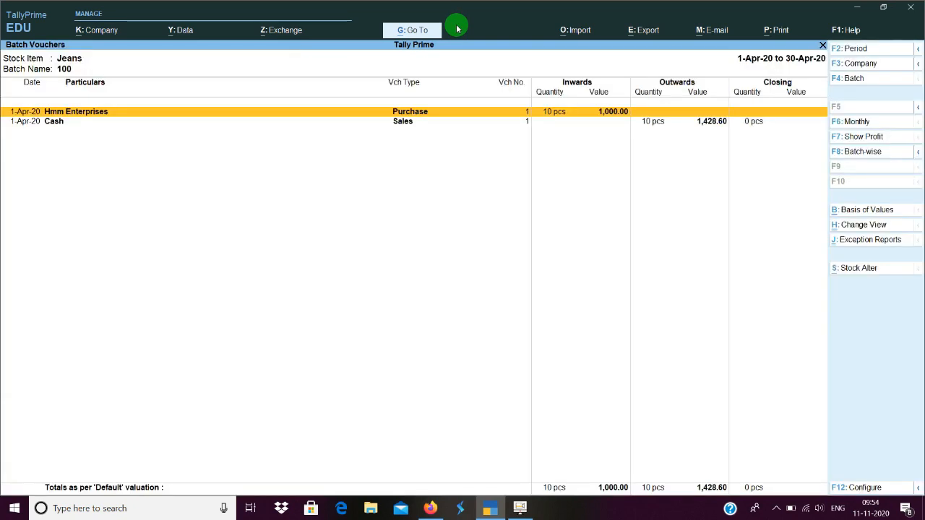